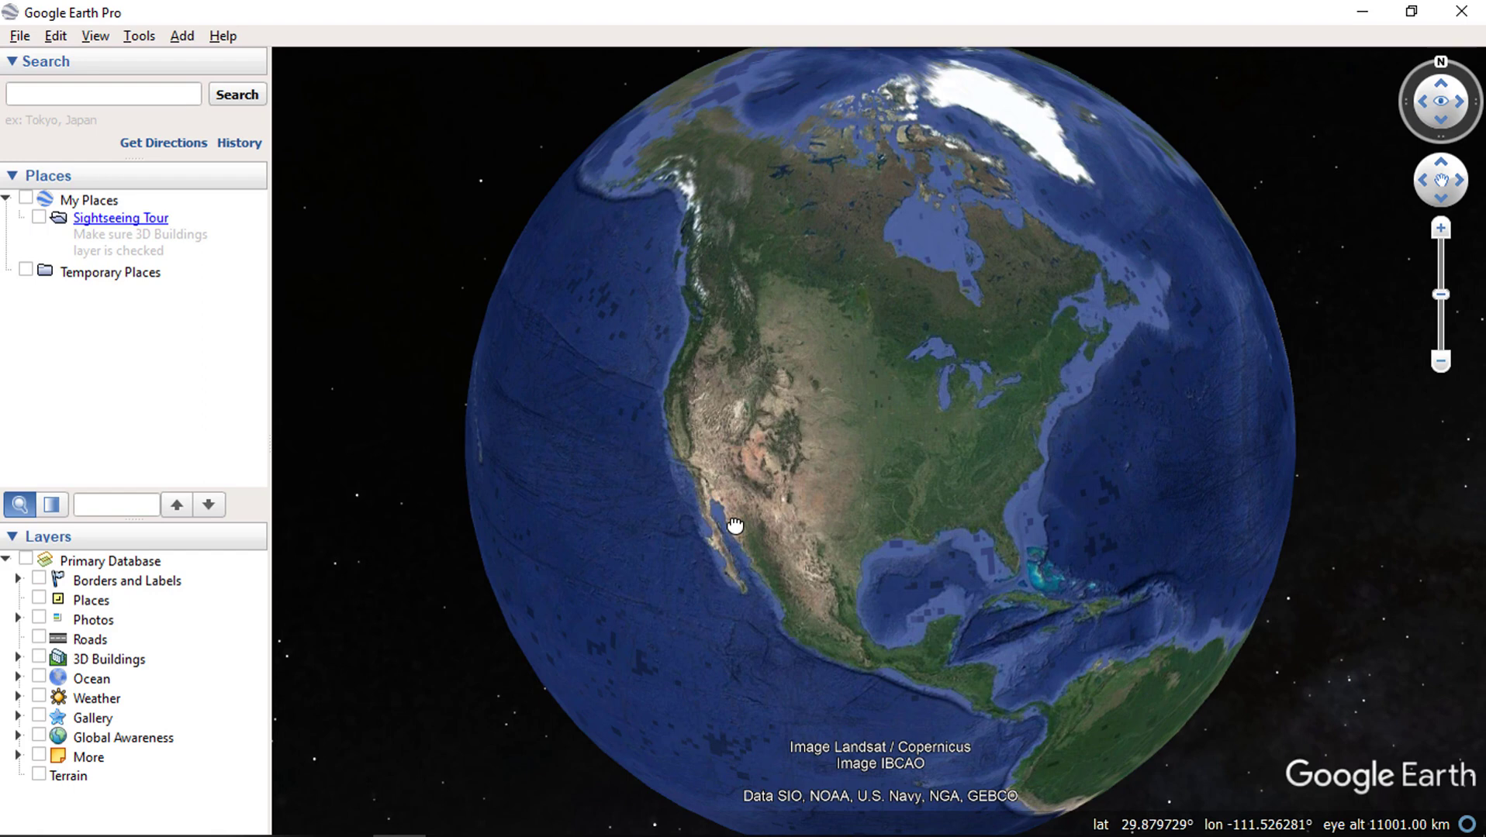
Enter Save Image mode from the File > Save menu to start a map layout with title and legend boxes.
click(20, 36)
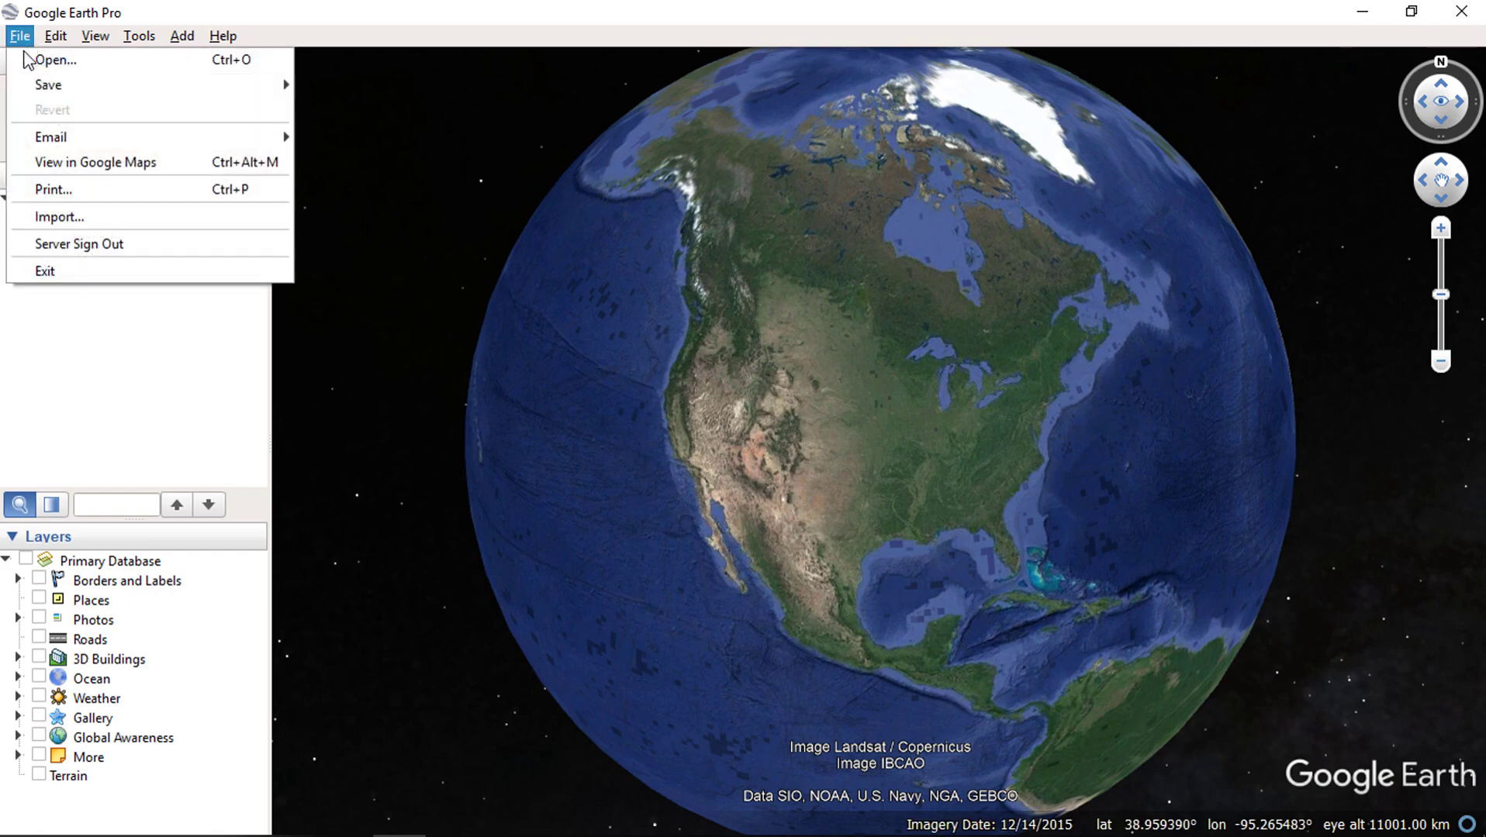
mouse_move(28, 86)
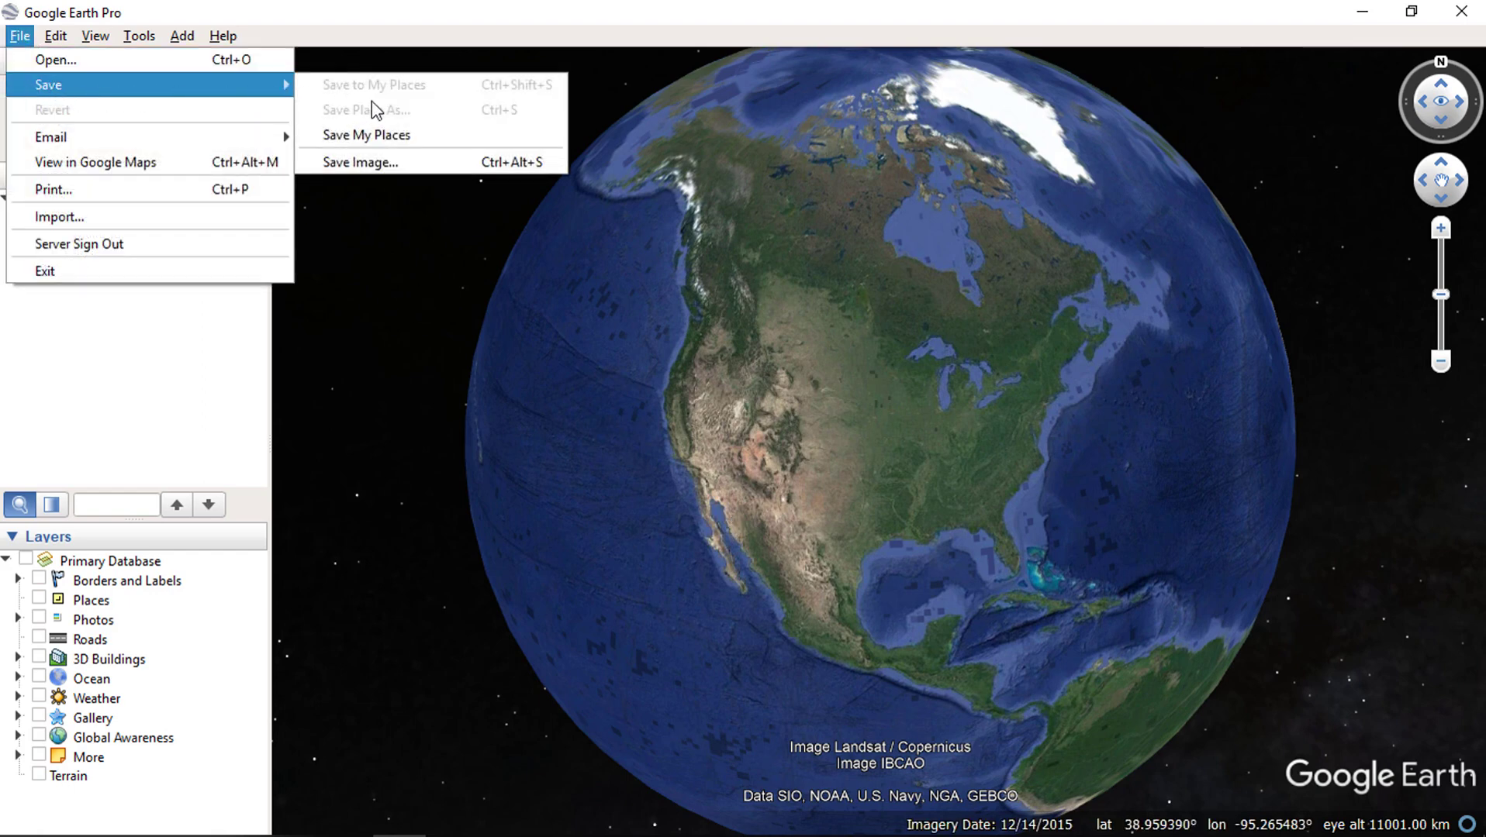
click(375, 162)
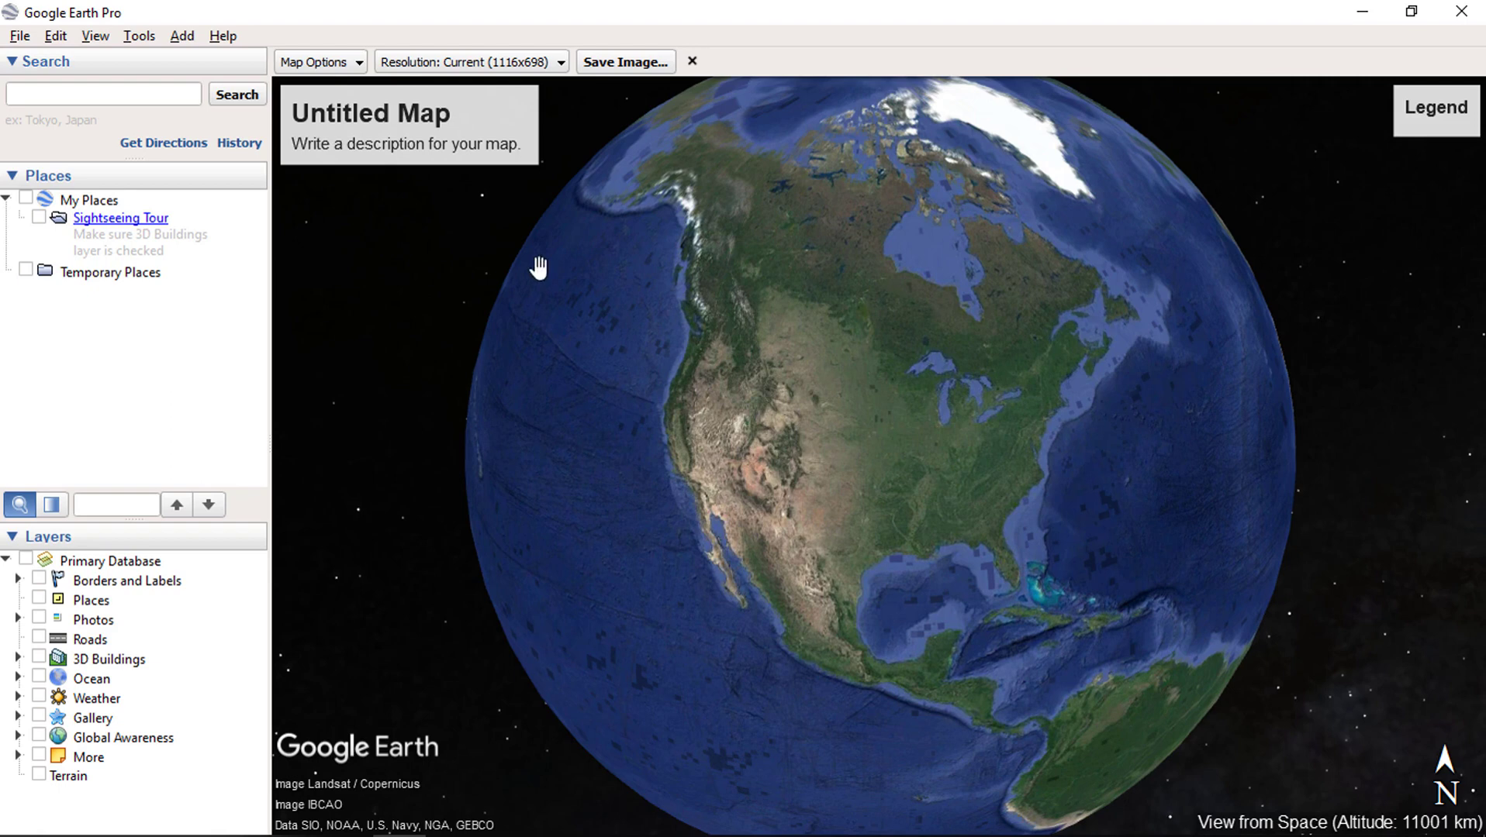
Change the map title from Untitled Map to 'Area Name Or Map Title'.
click(413, 124)
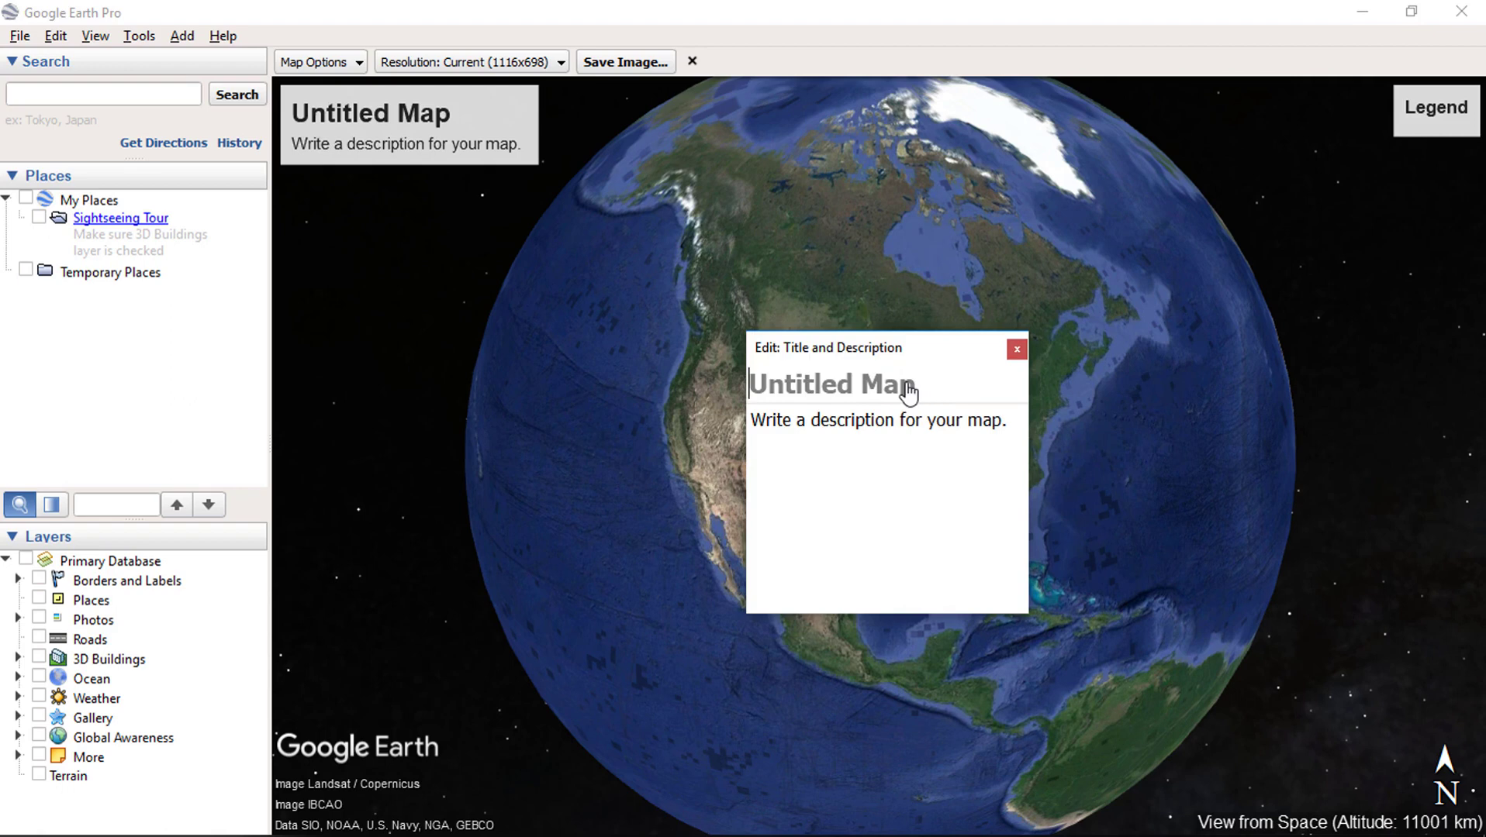
text(Area )
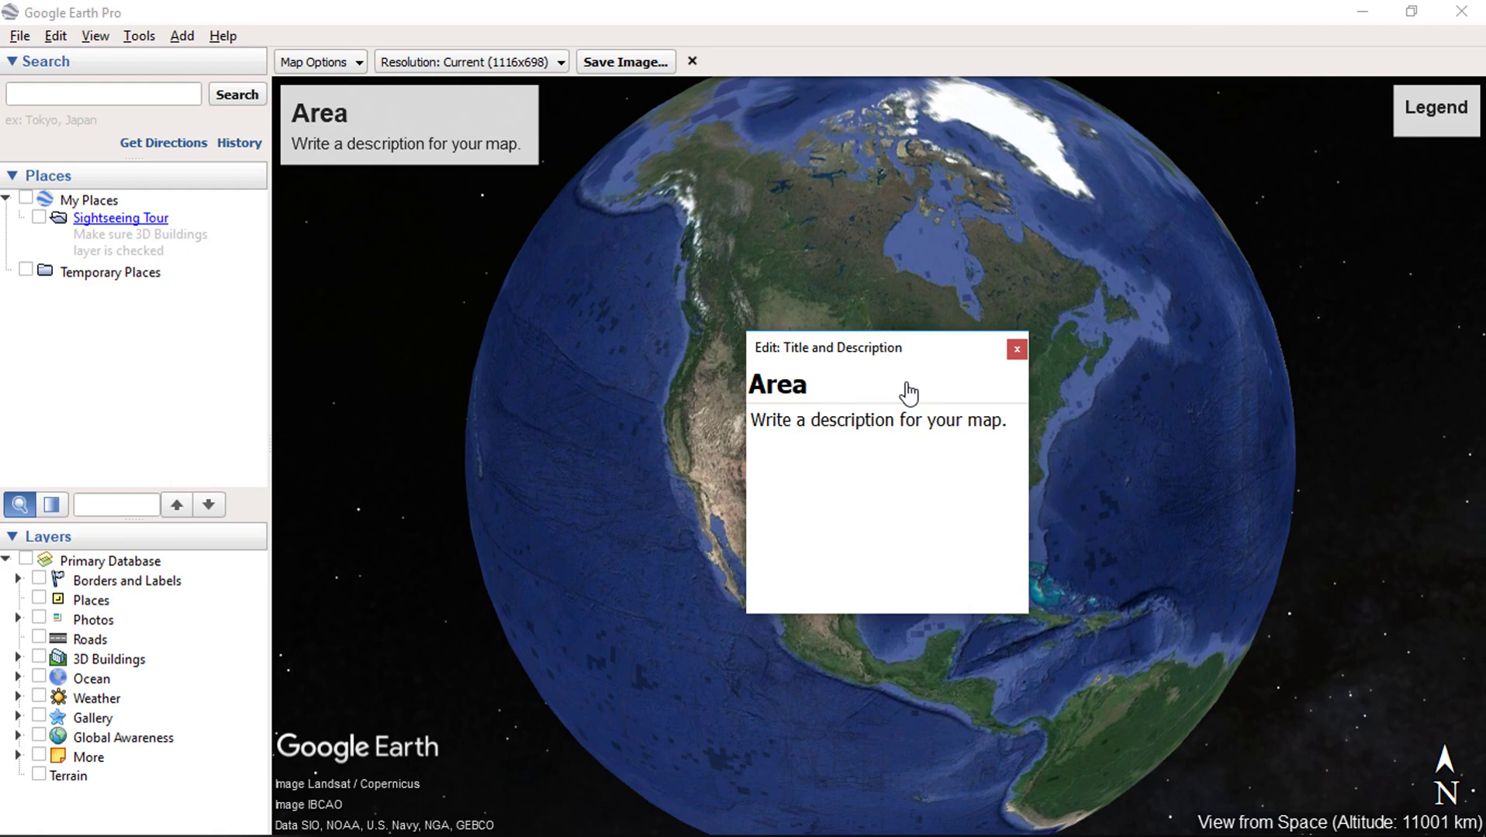
text(Name)
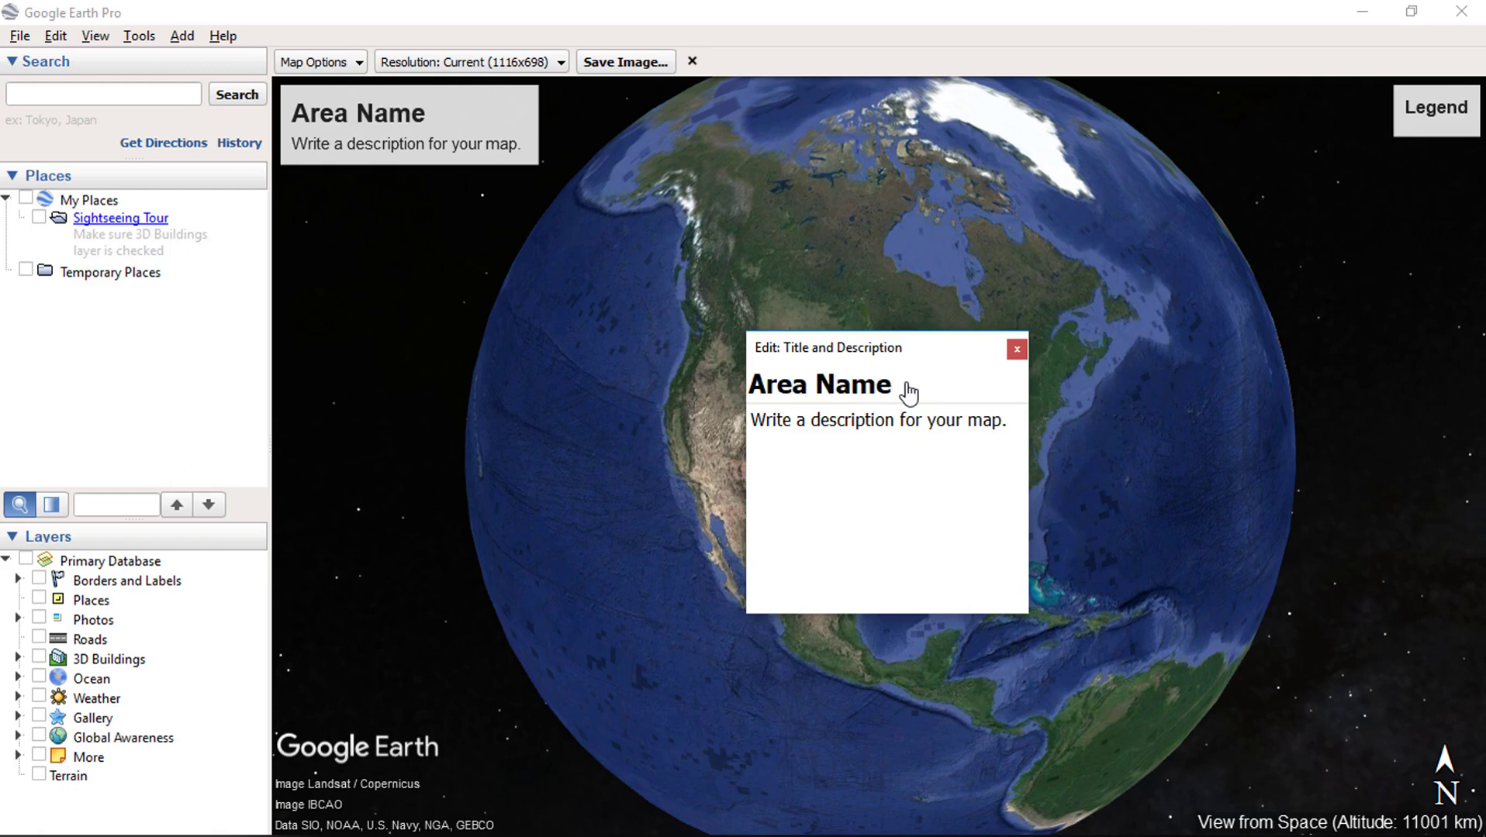
text( Or Map )
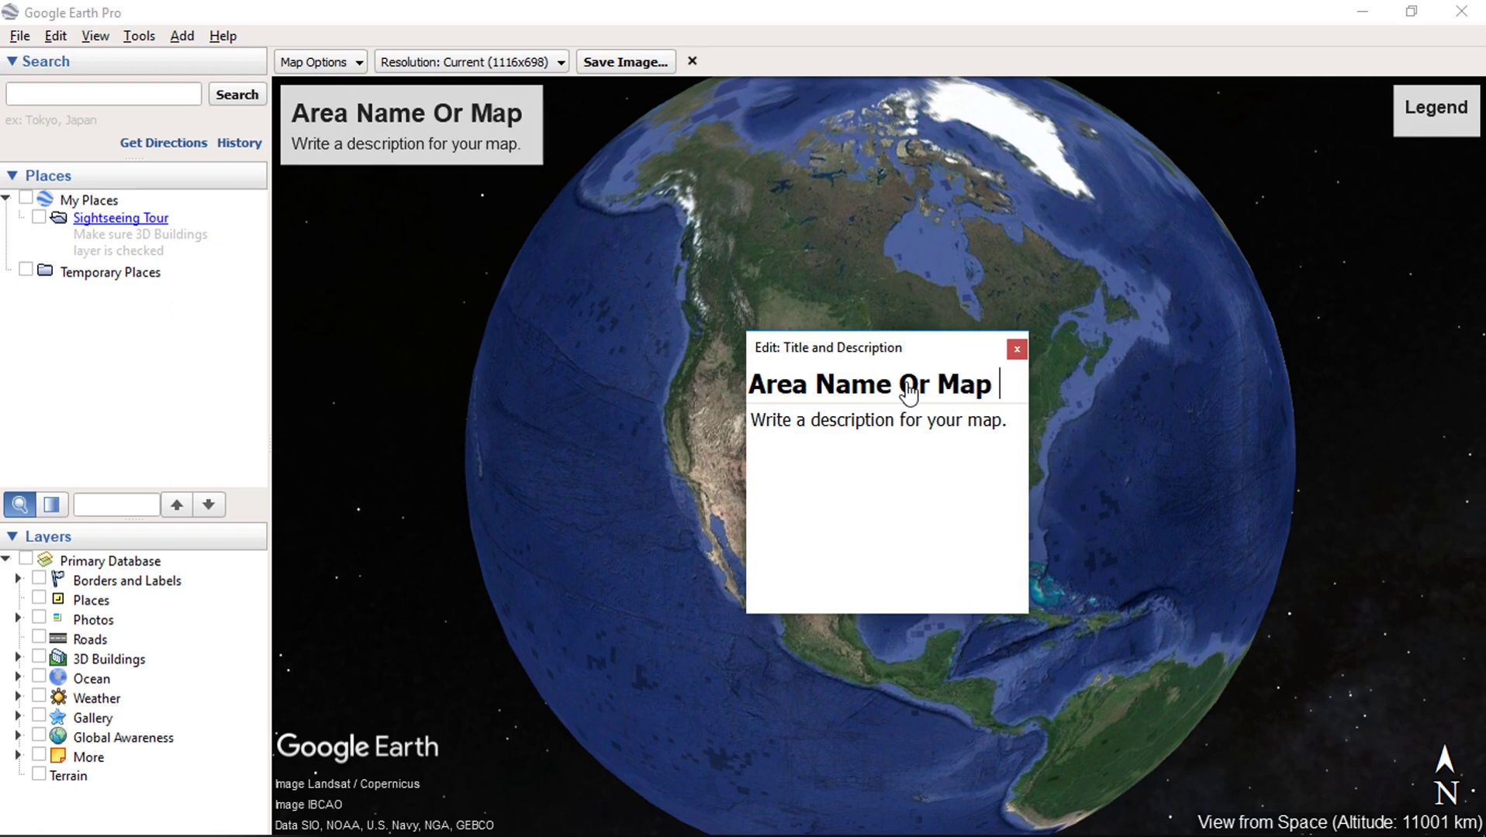
text(Title)
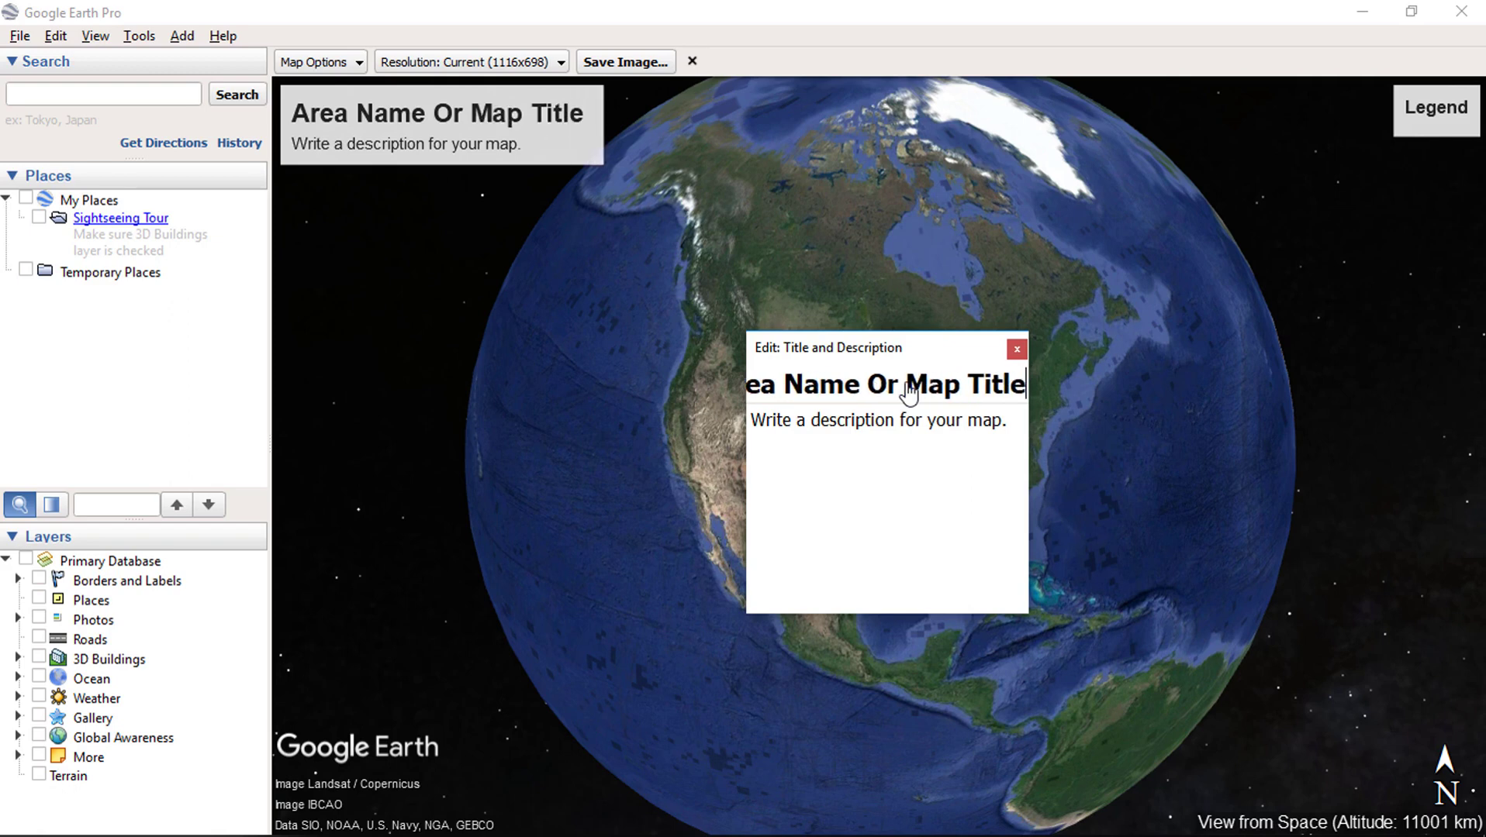
click(1105, 543)
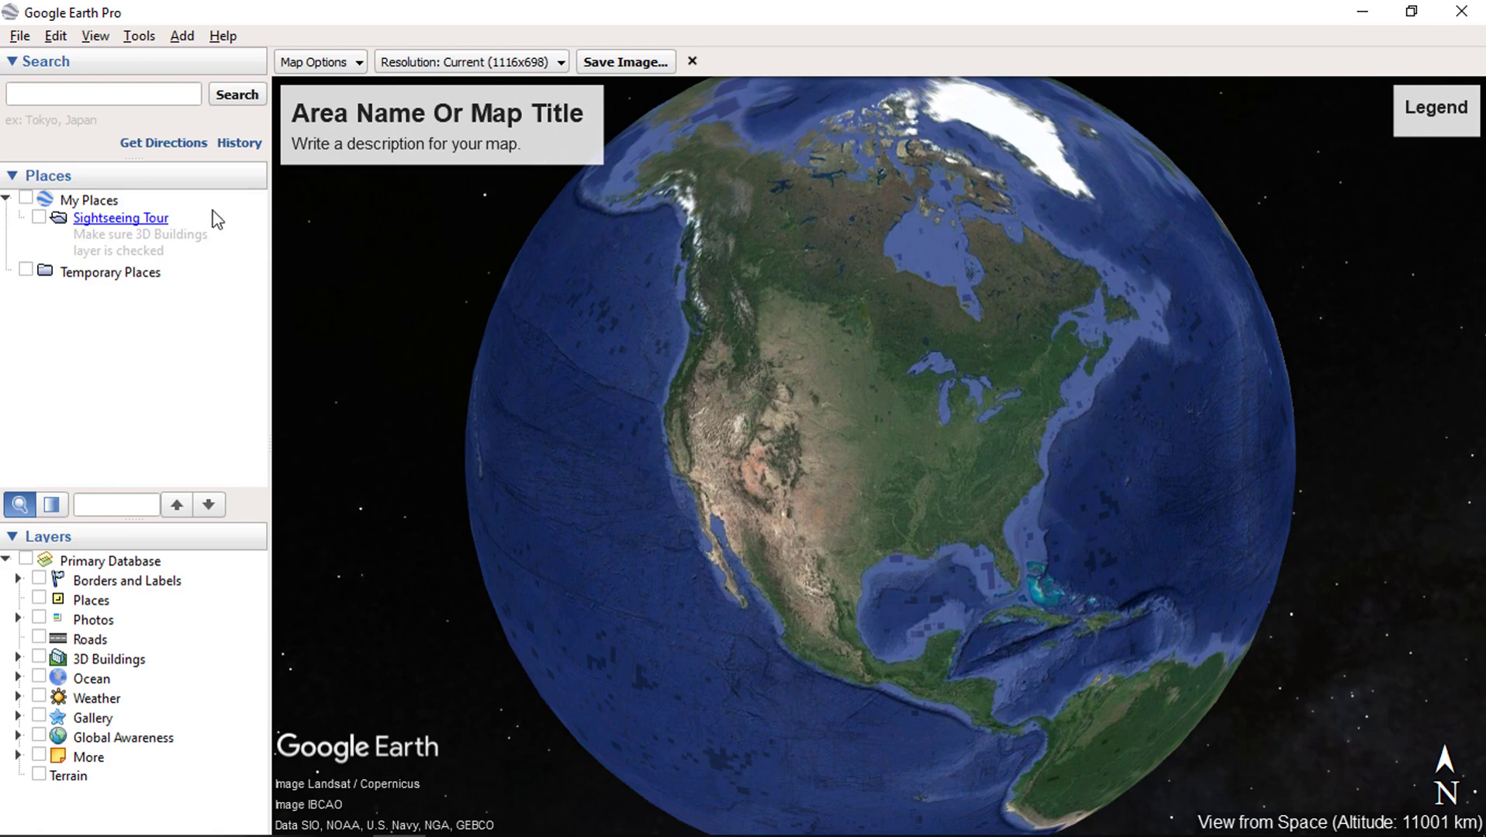
Open Point Features.kml from Downloads to show the subdivision's yellow, red and green pins.
click(21, 36)
click(48, 60)
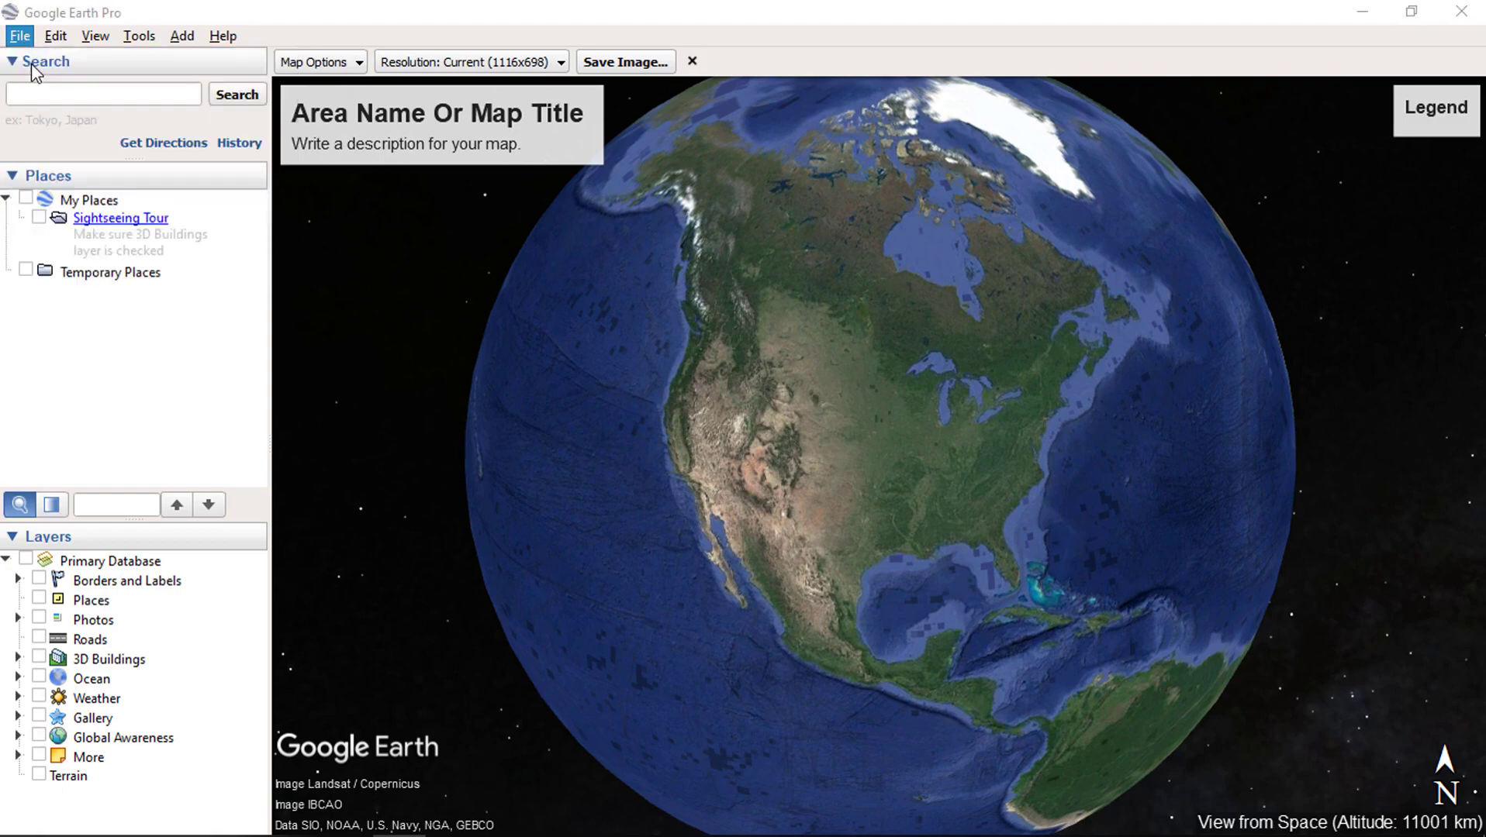
click(389, 197)
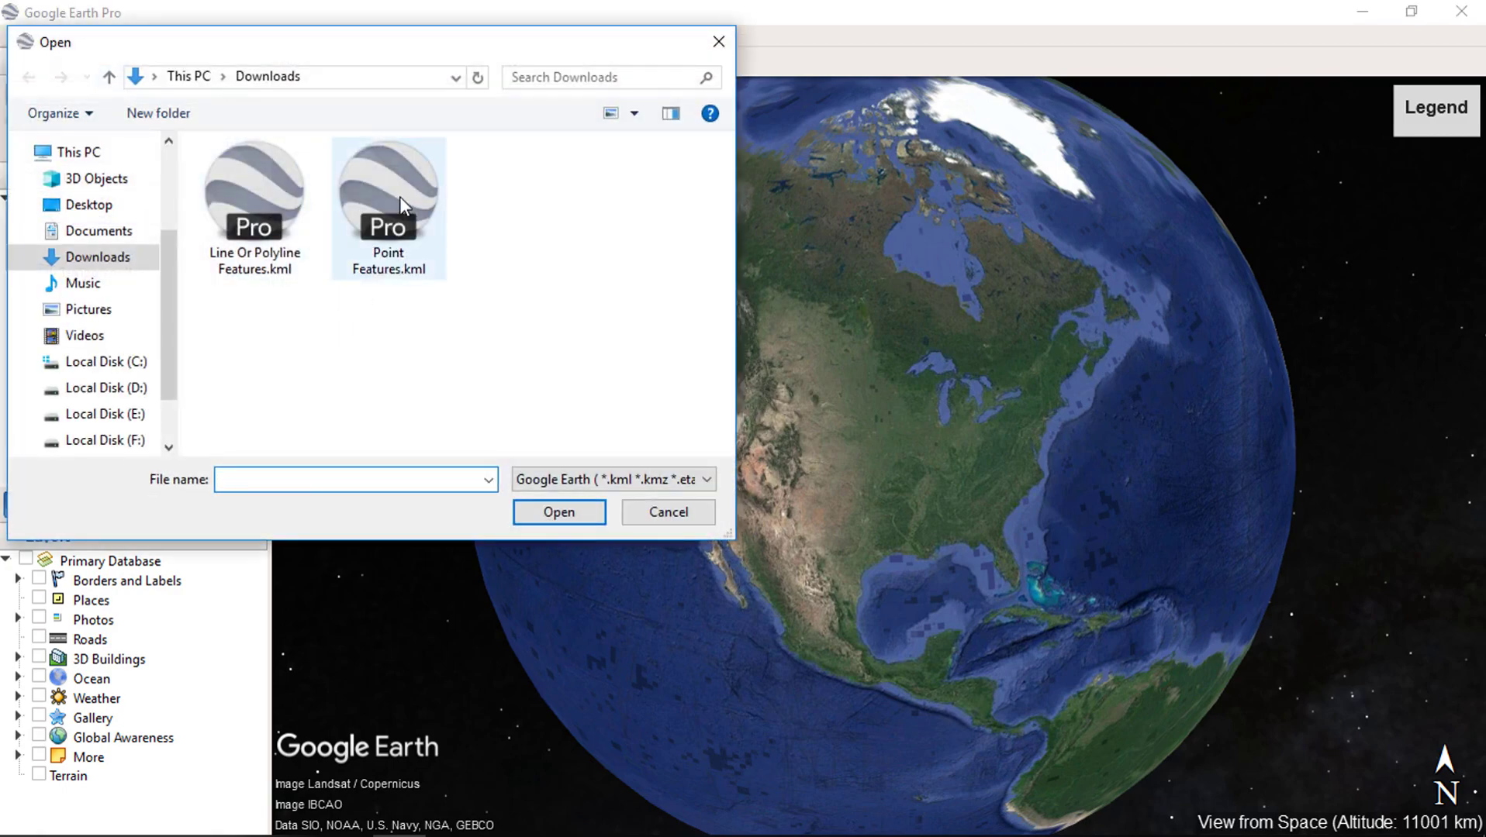
click(559, 513)
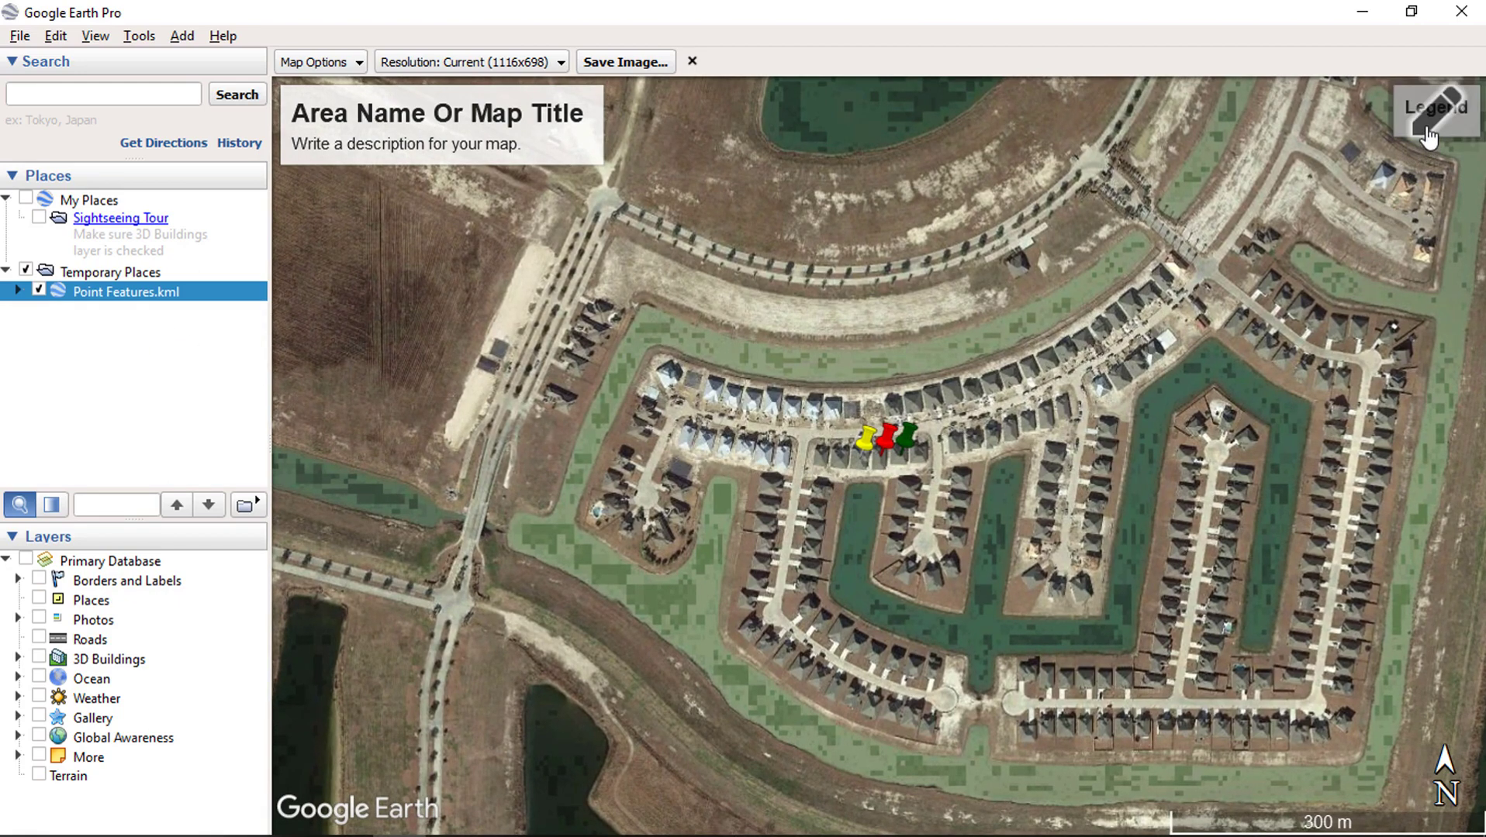
Refresh the legend from the view to list Point Feature 1, 2 and 3, and expand Point Features.kml in Places.
click(1429, 136)
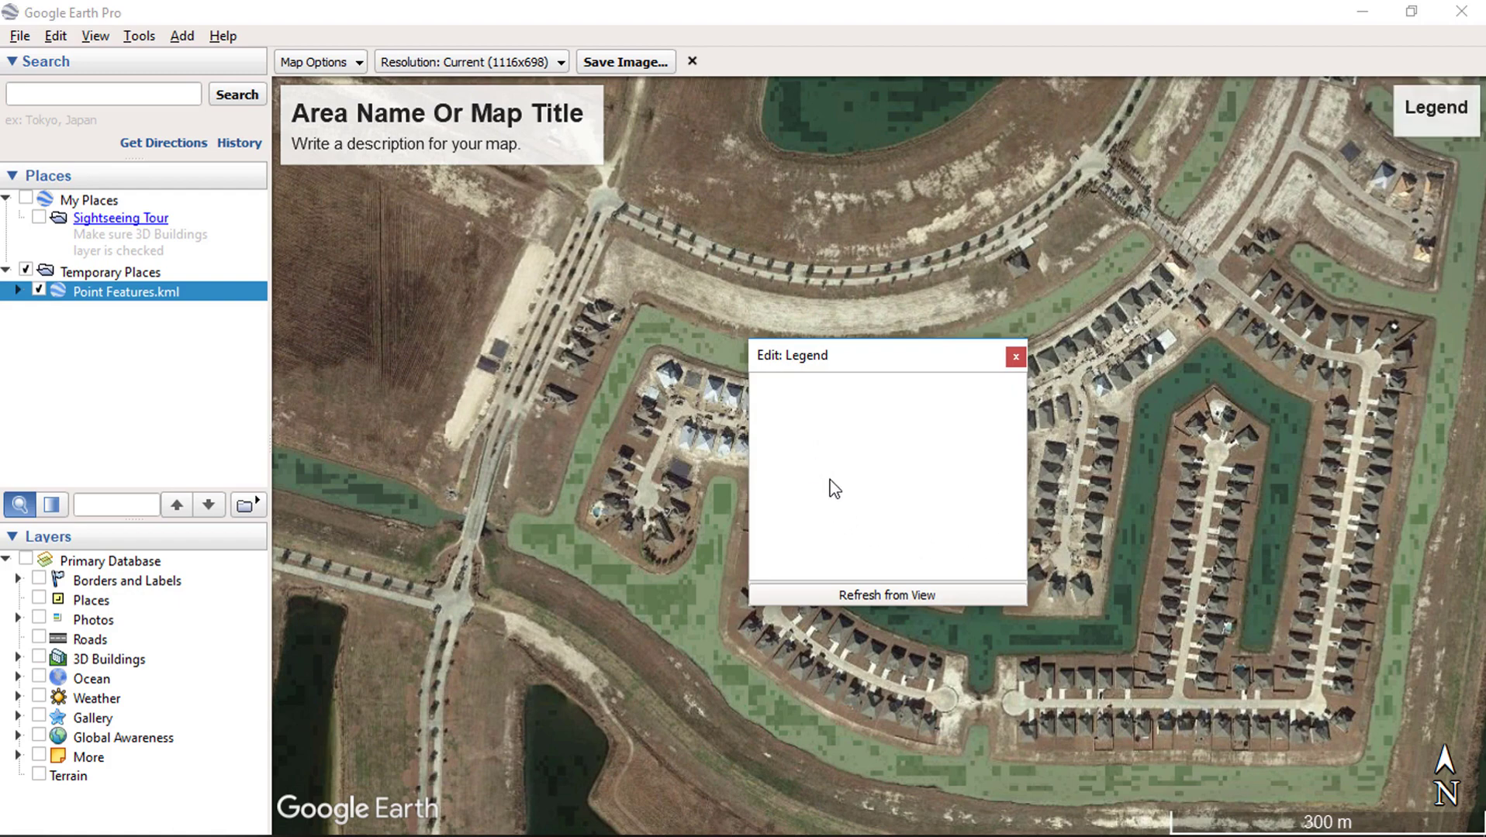
click(865, 596)
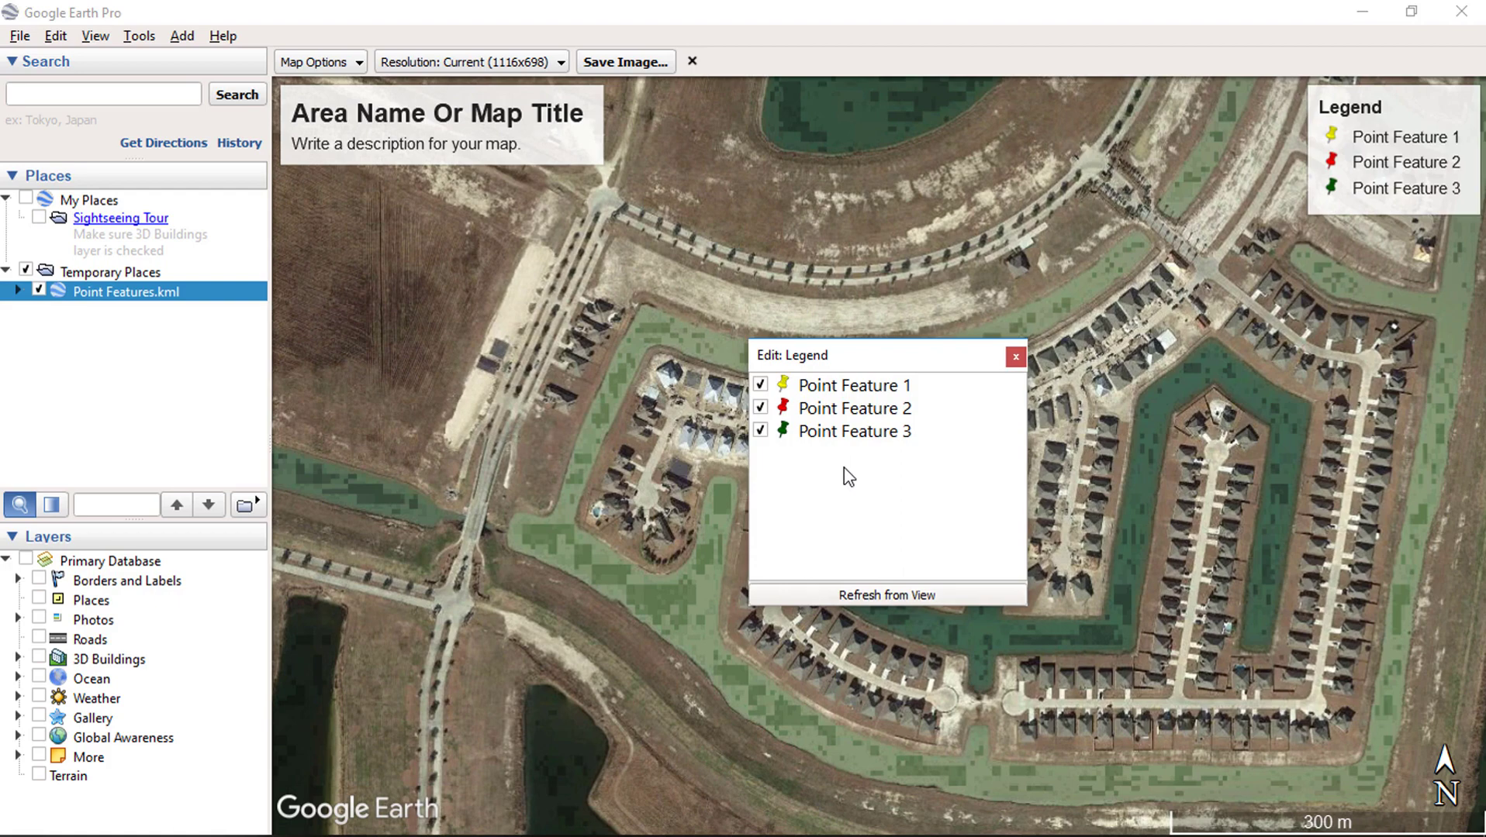
click(1016, 358)
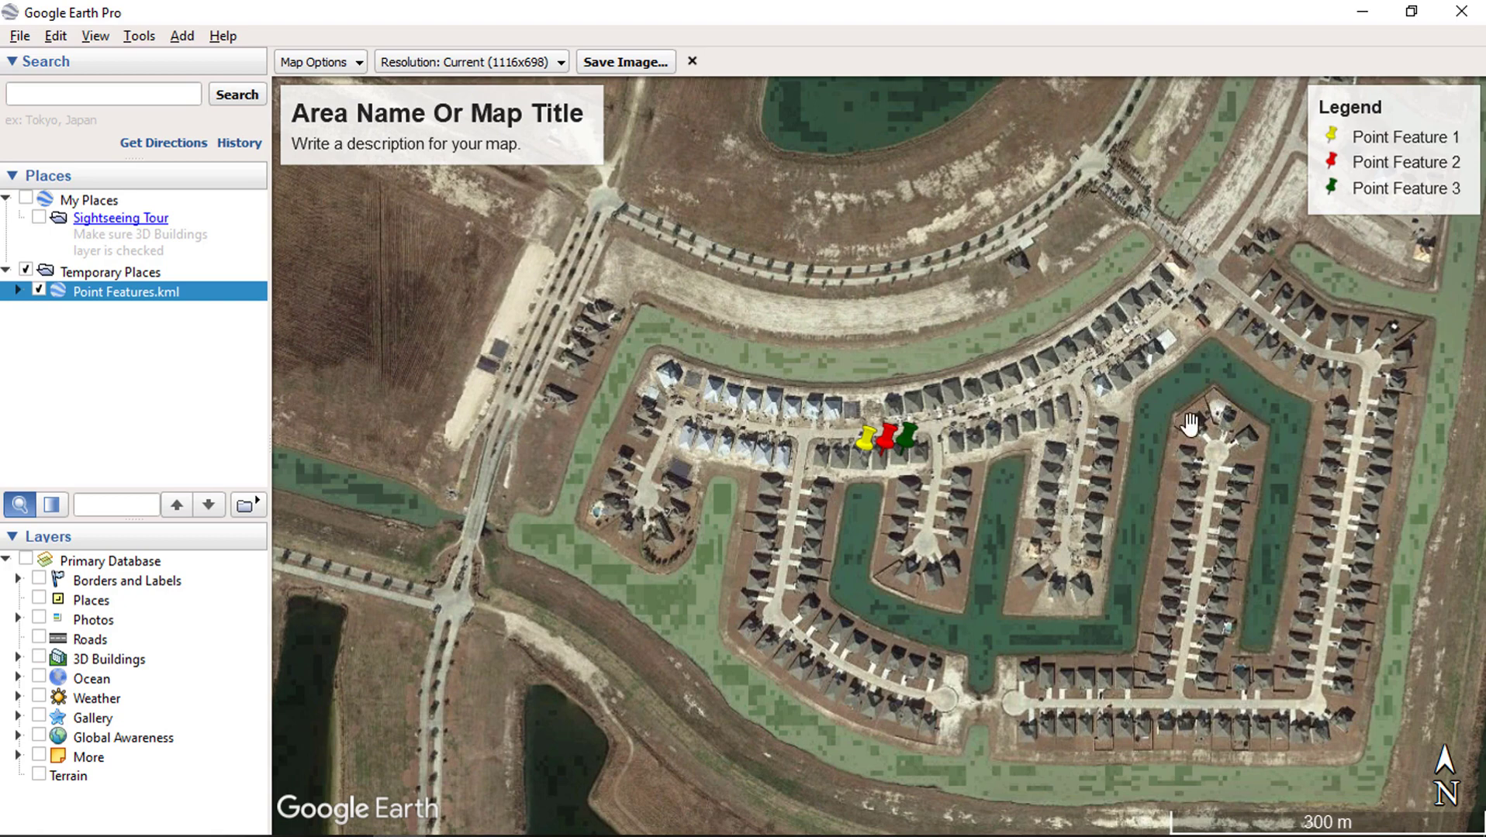
click(18, 291)
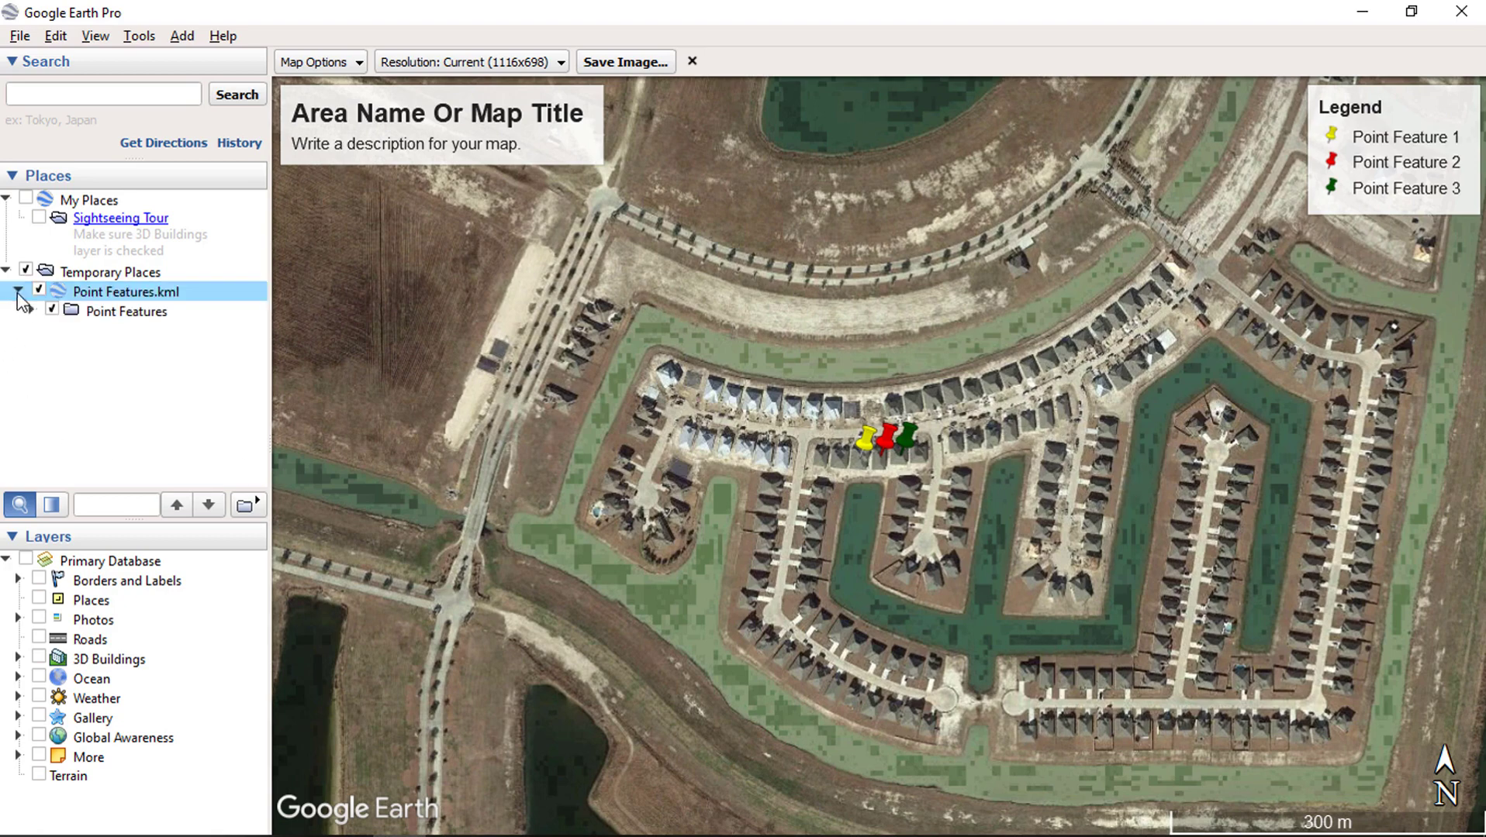
click(31, 310)
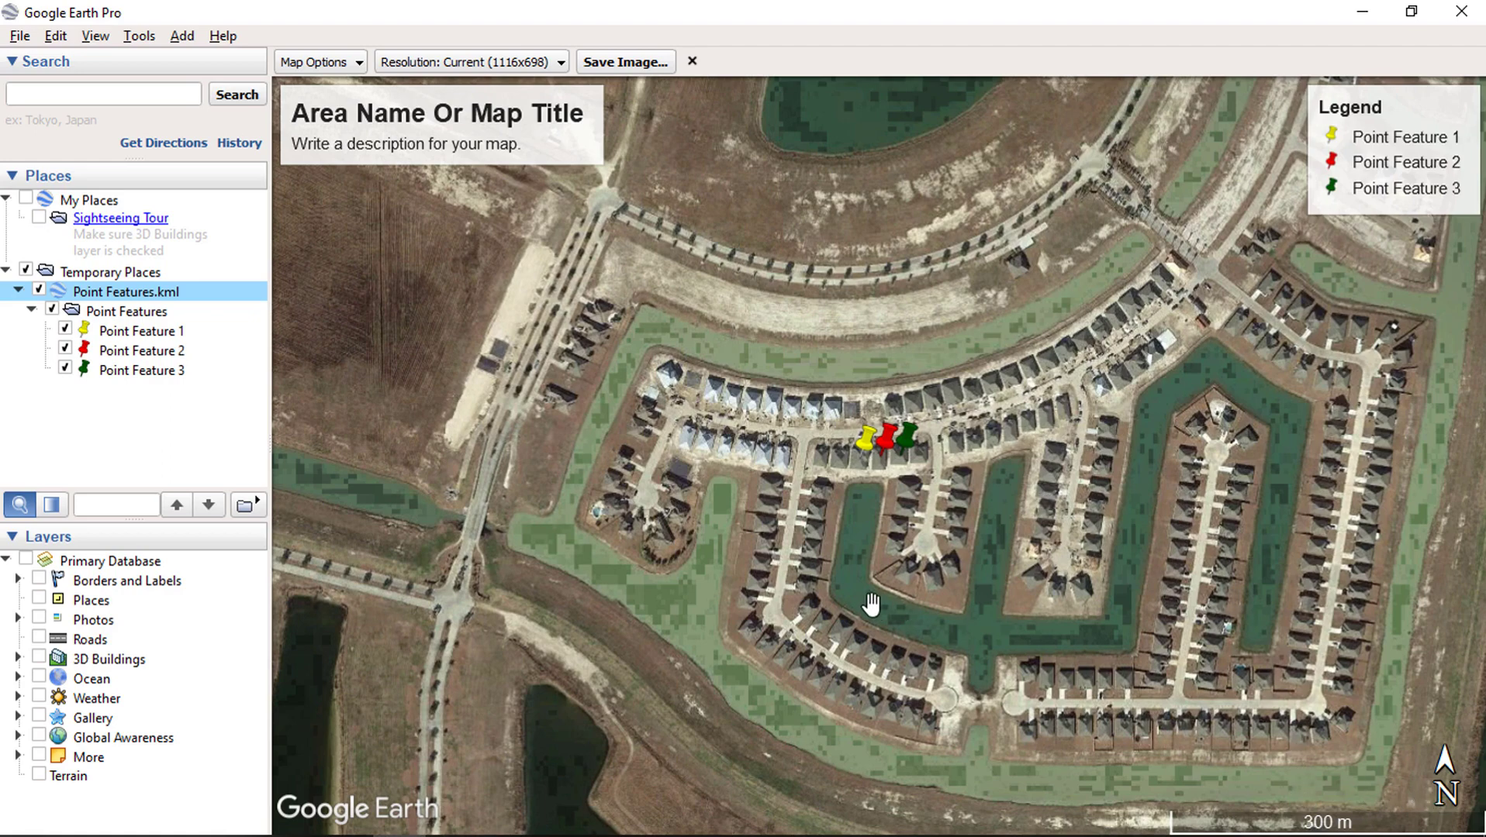
Open Line Or Polyline Features.kml and expand it to list the three blue street lines.
click(21, 36)
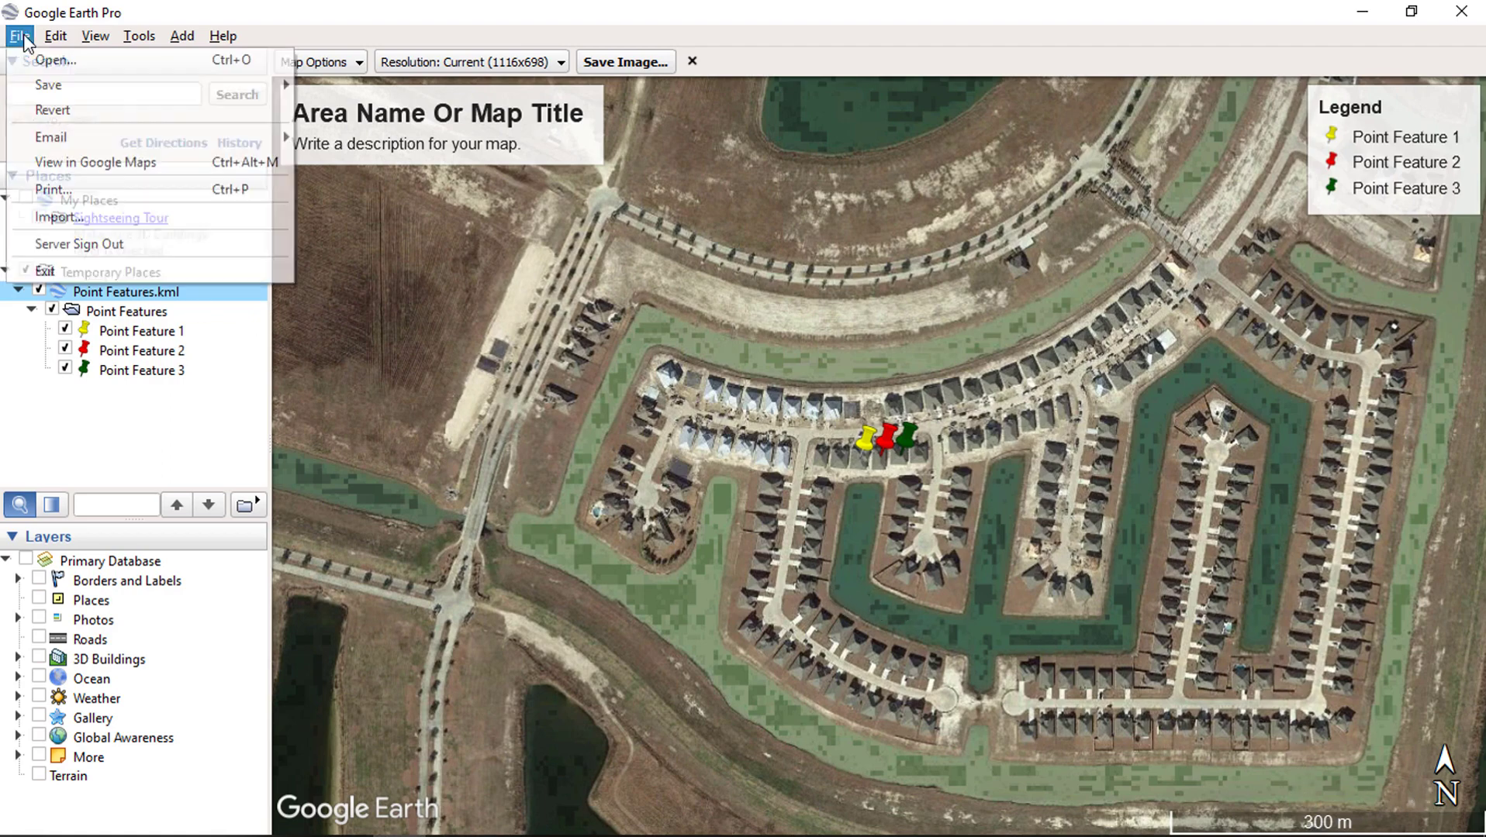
click(29, 64)
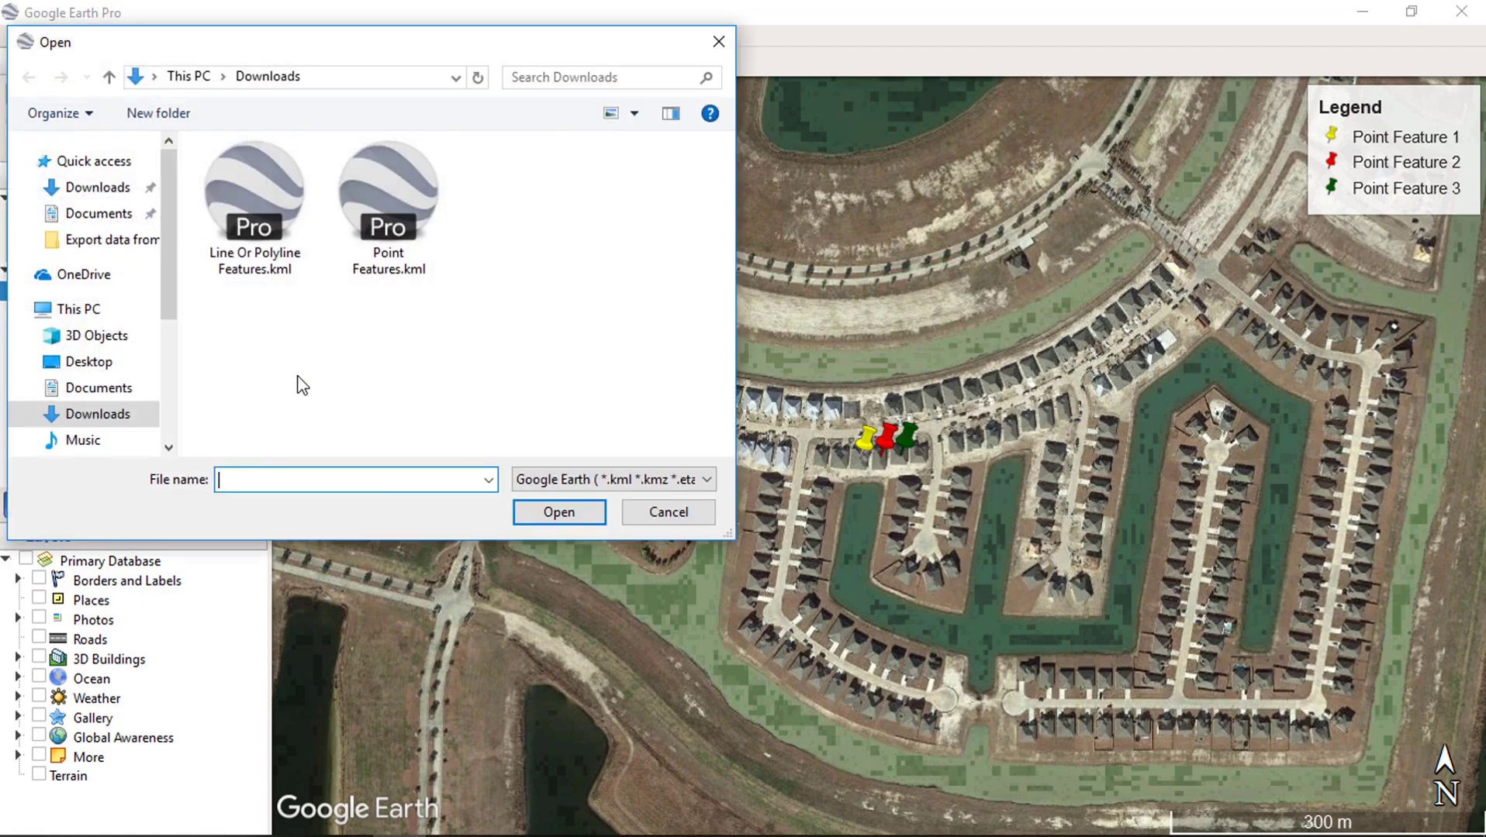
click(260, 204)
click(536, 512)
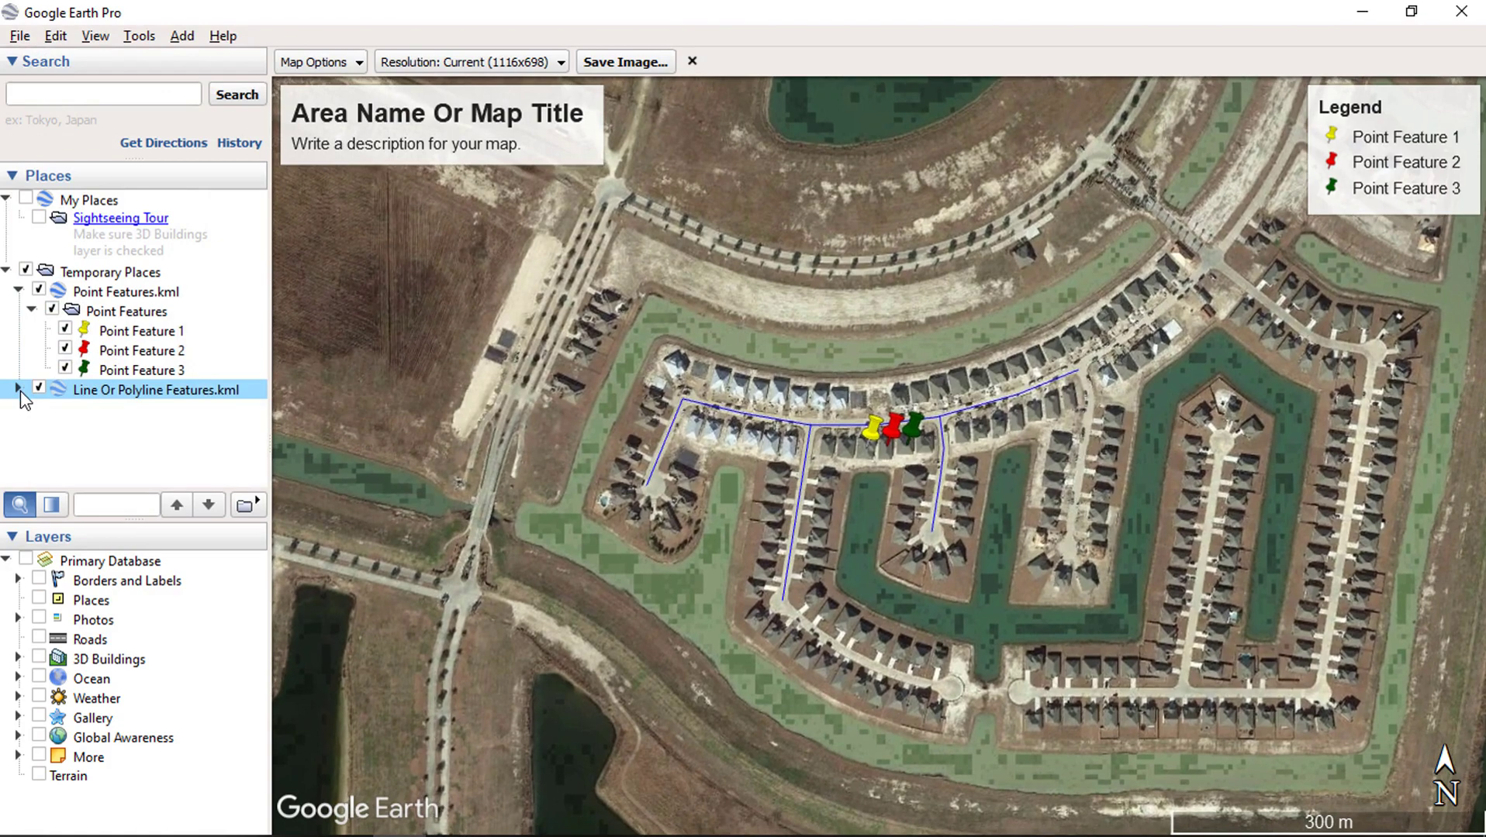
click(18, 390)
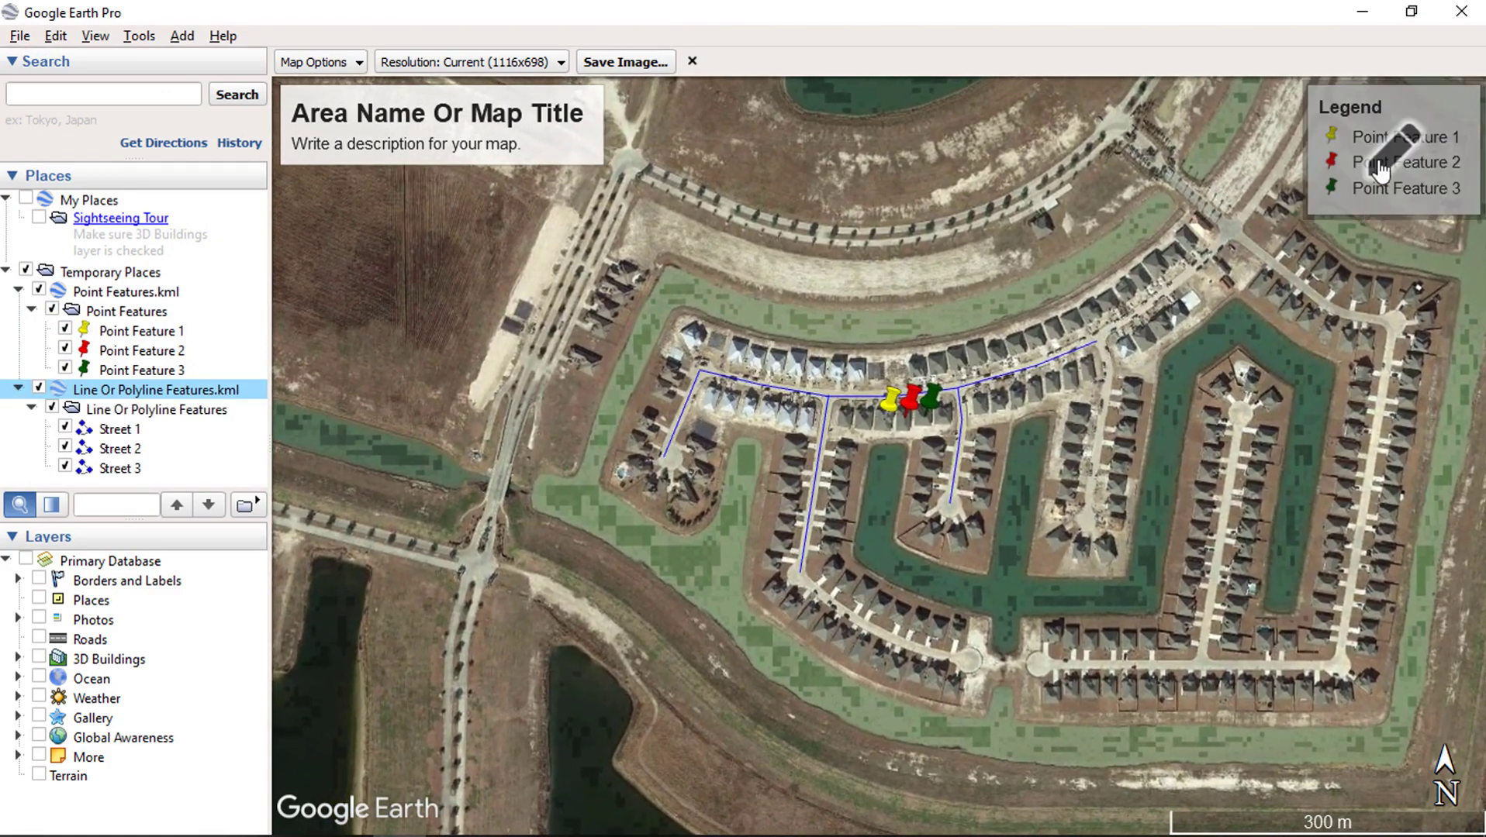
Refresh the legend from the view so it adds a Street entry.
click(1368, 198)
click(870, 600)
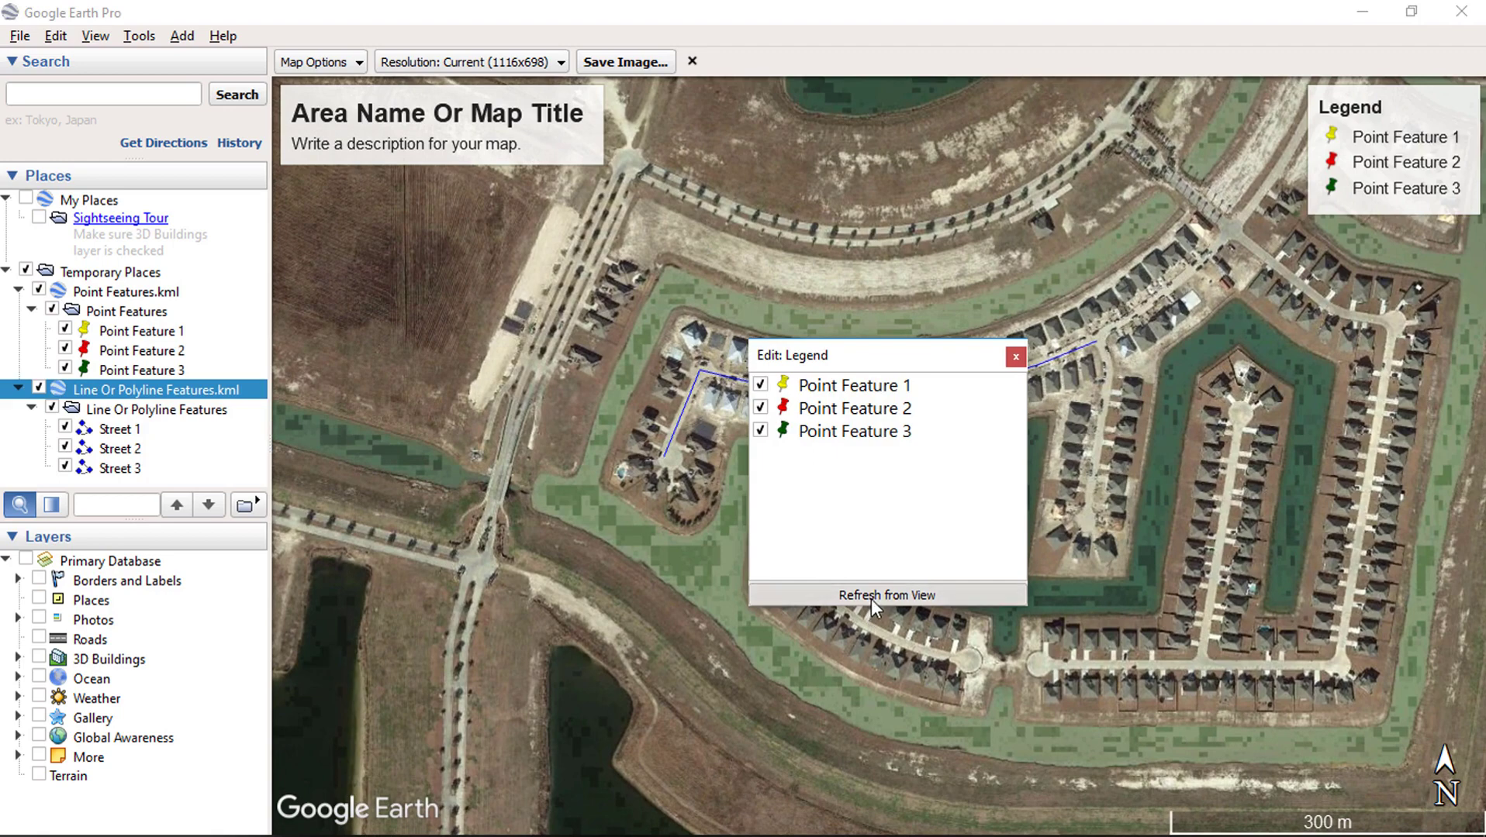
click(1016, 358)
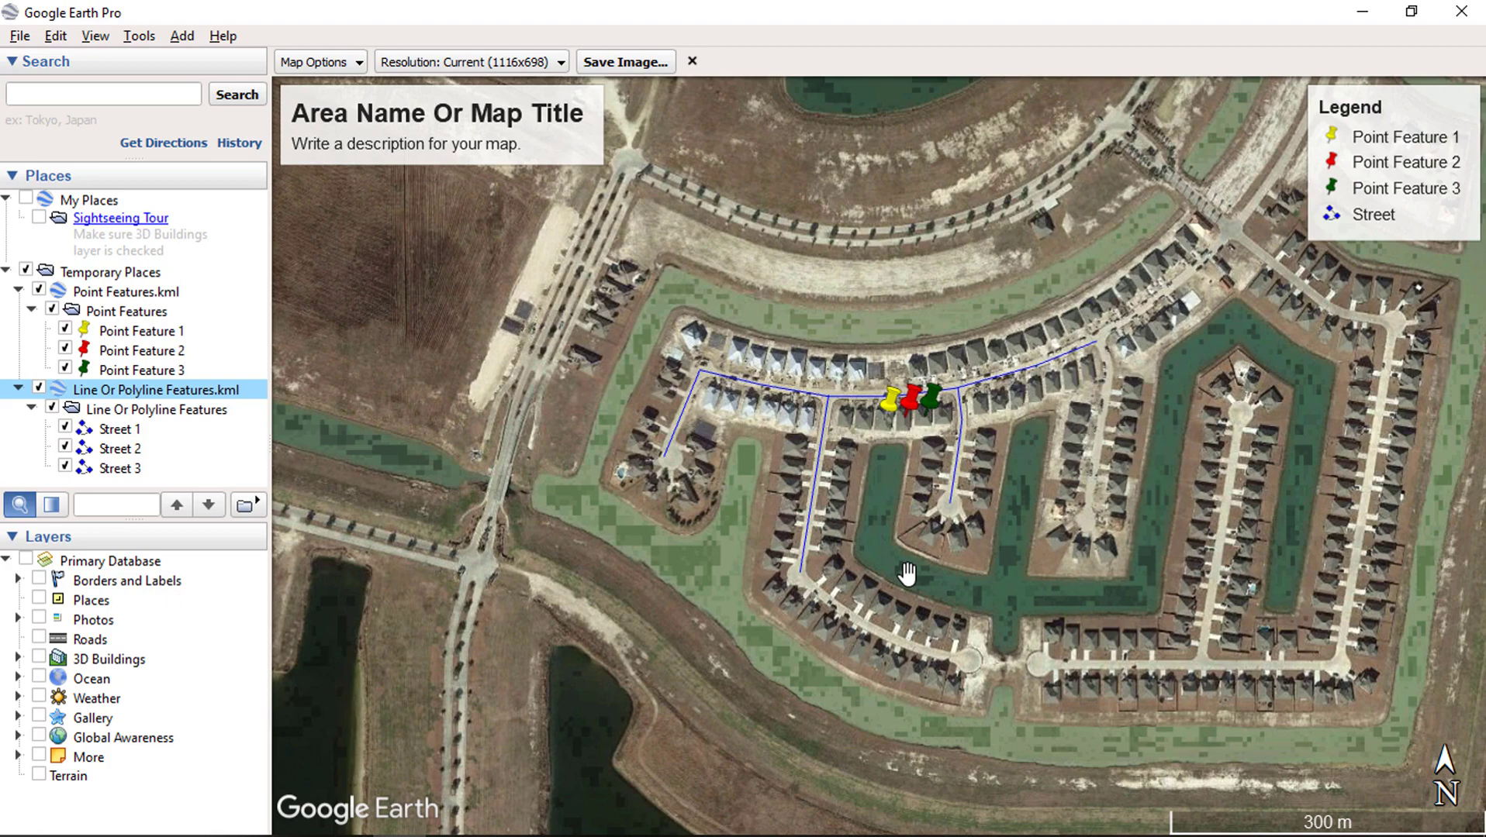
click(360, 62)
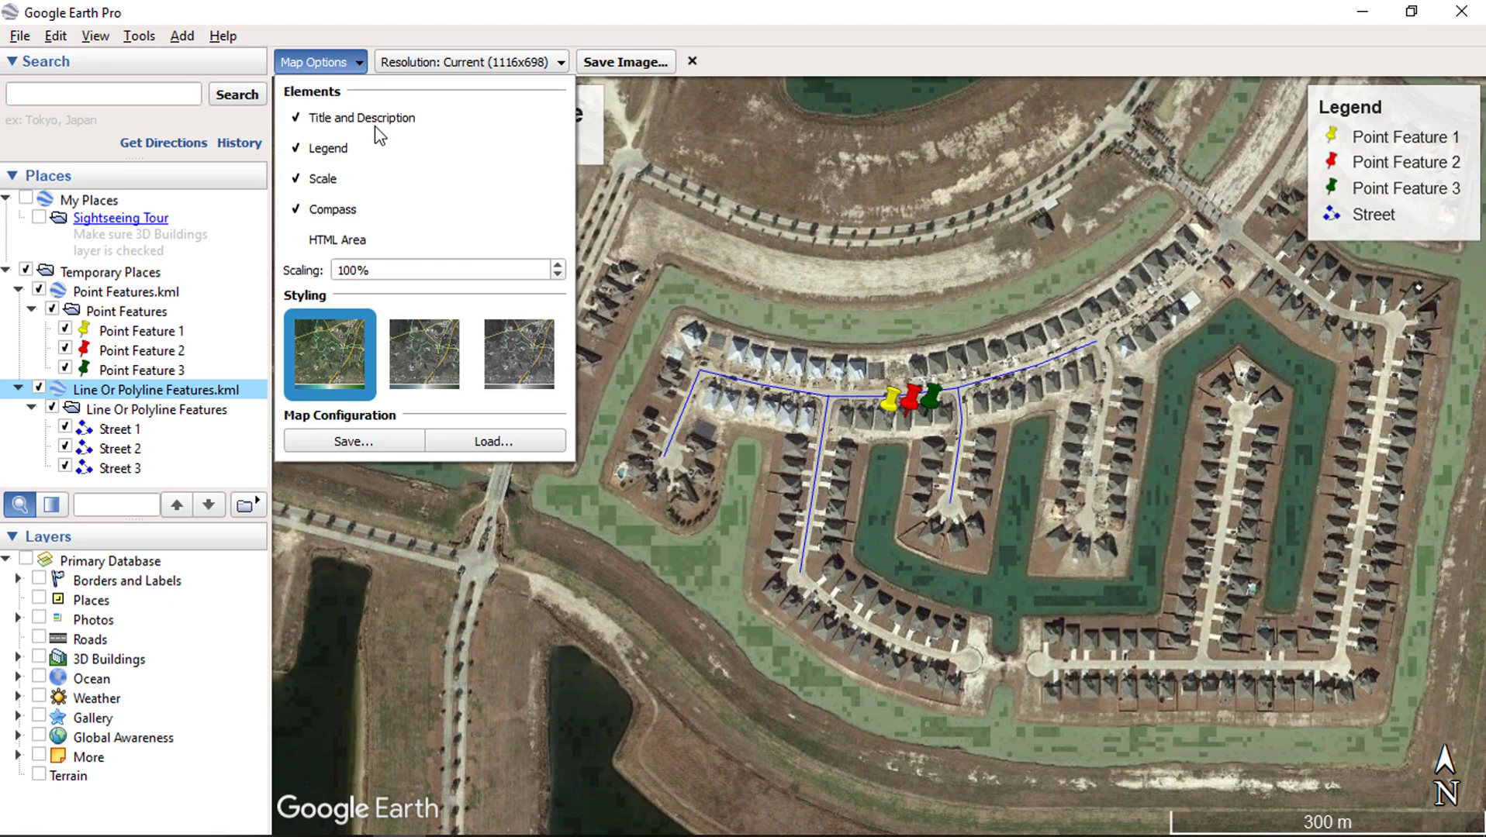
Toggle the legend, scale bar and north arrow off and back on, keeping all three.
click(297, 149)
click(296, 149)
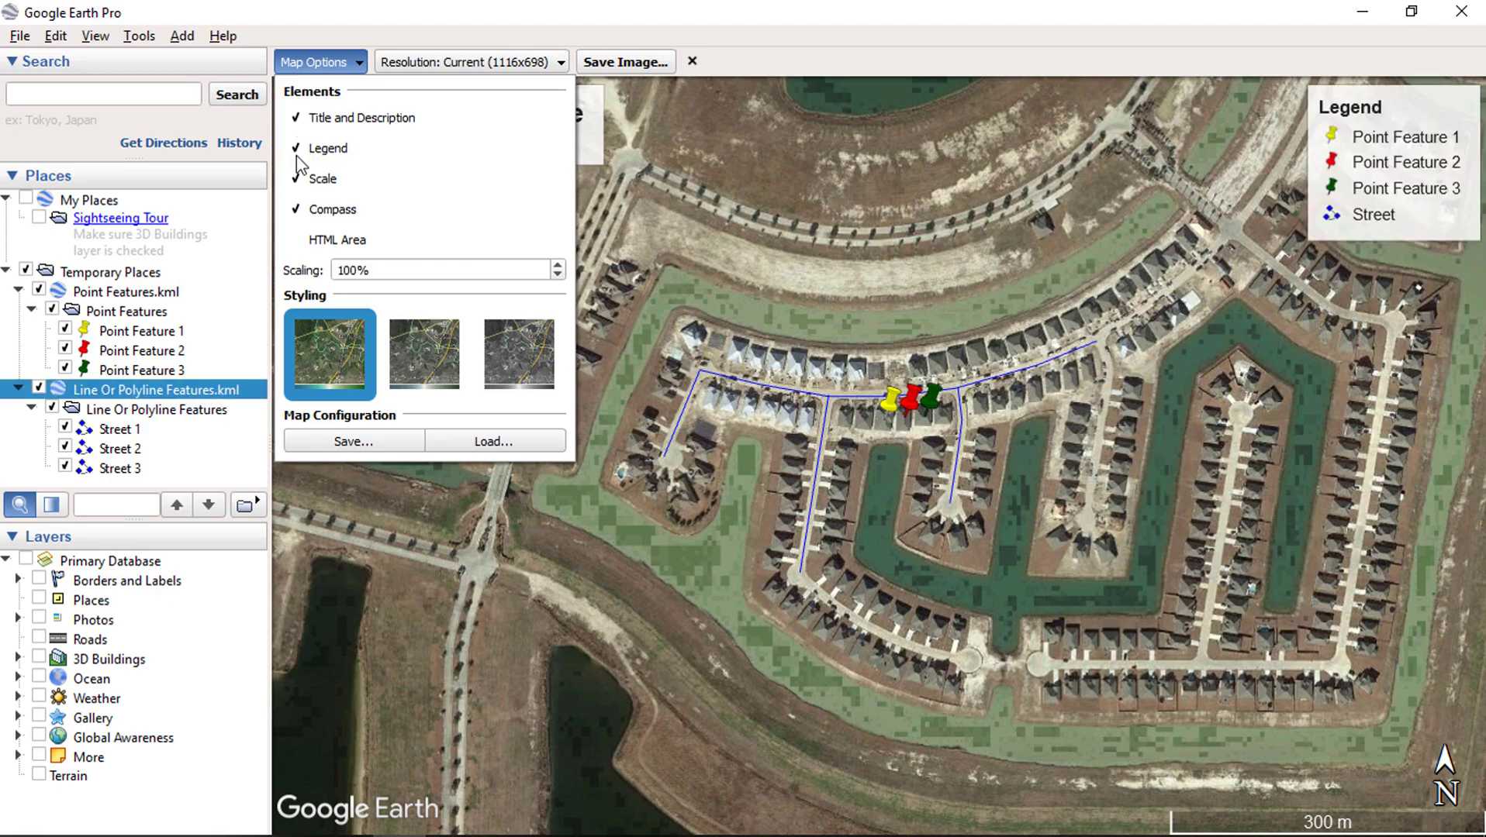
click(297, 179)
click(300, 182)
click(301, 211)
click(301, 211)
Preview desaturated and grayscale styles, return to full colour, and cancel saving the layout configuration.
click(438, 363)
click(518, 364)
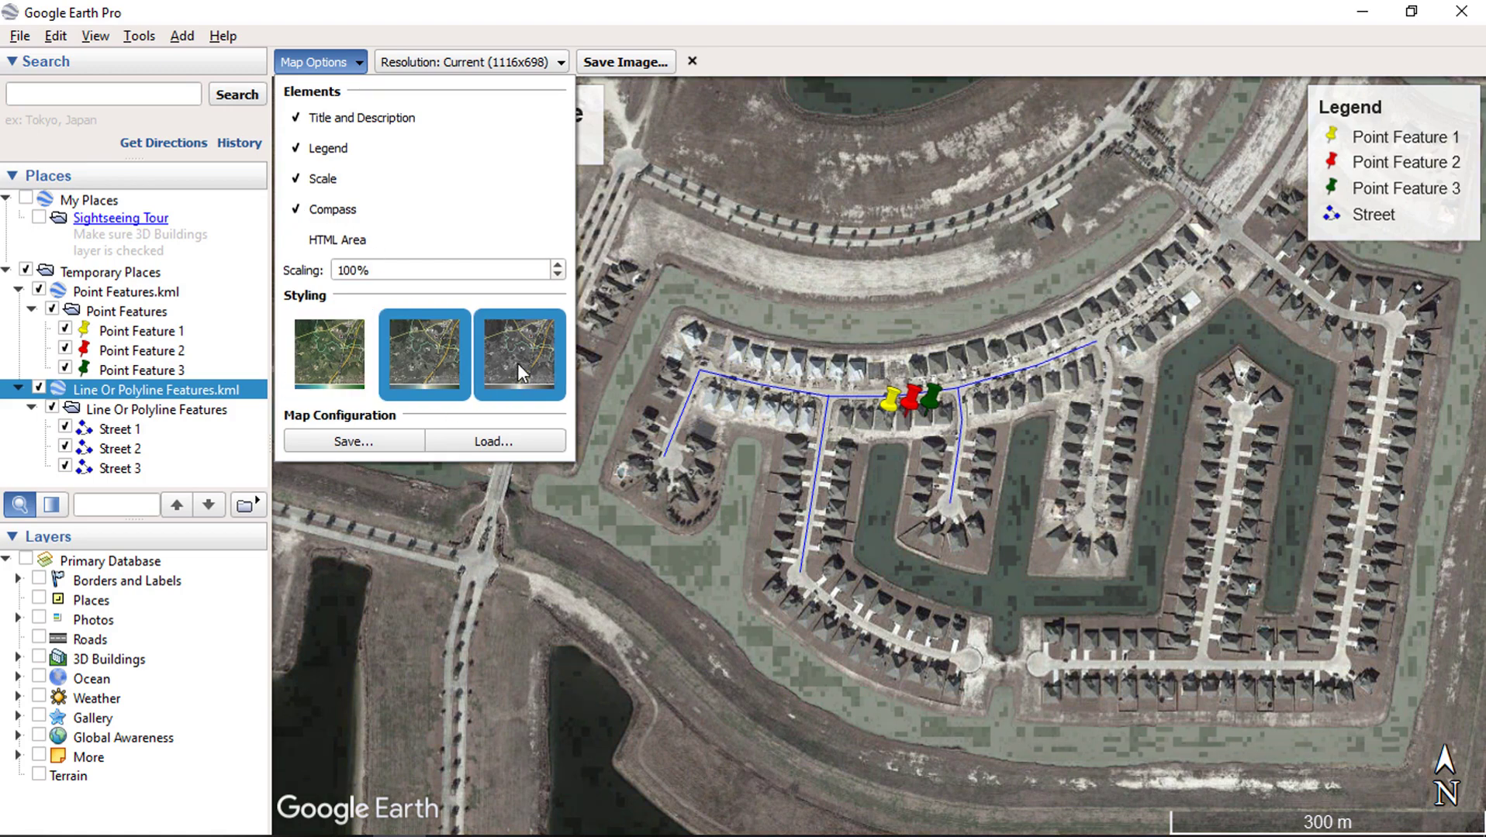
click(346, 362)
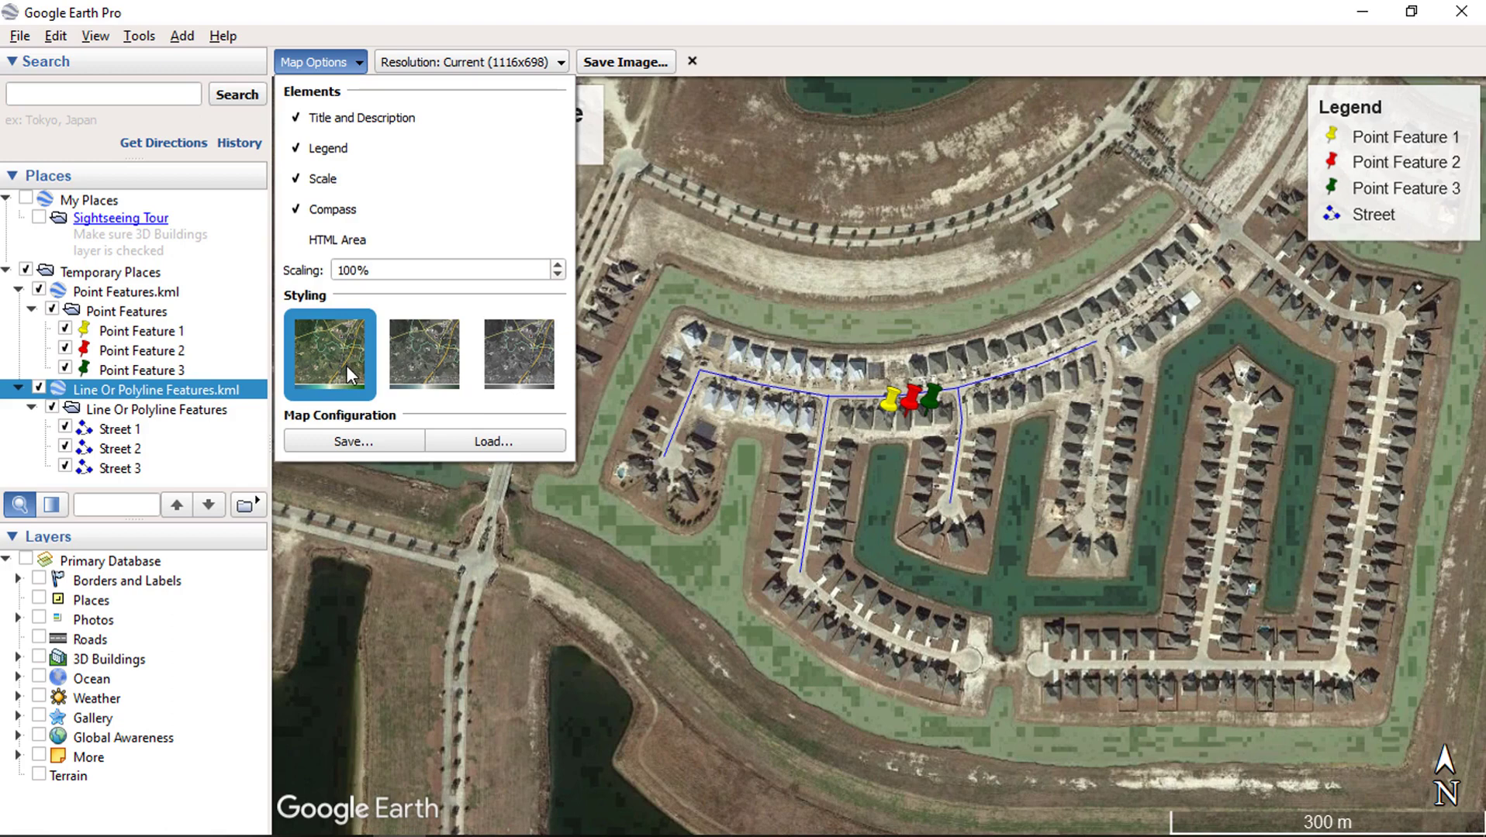
click(355, 444)
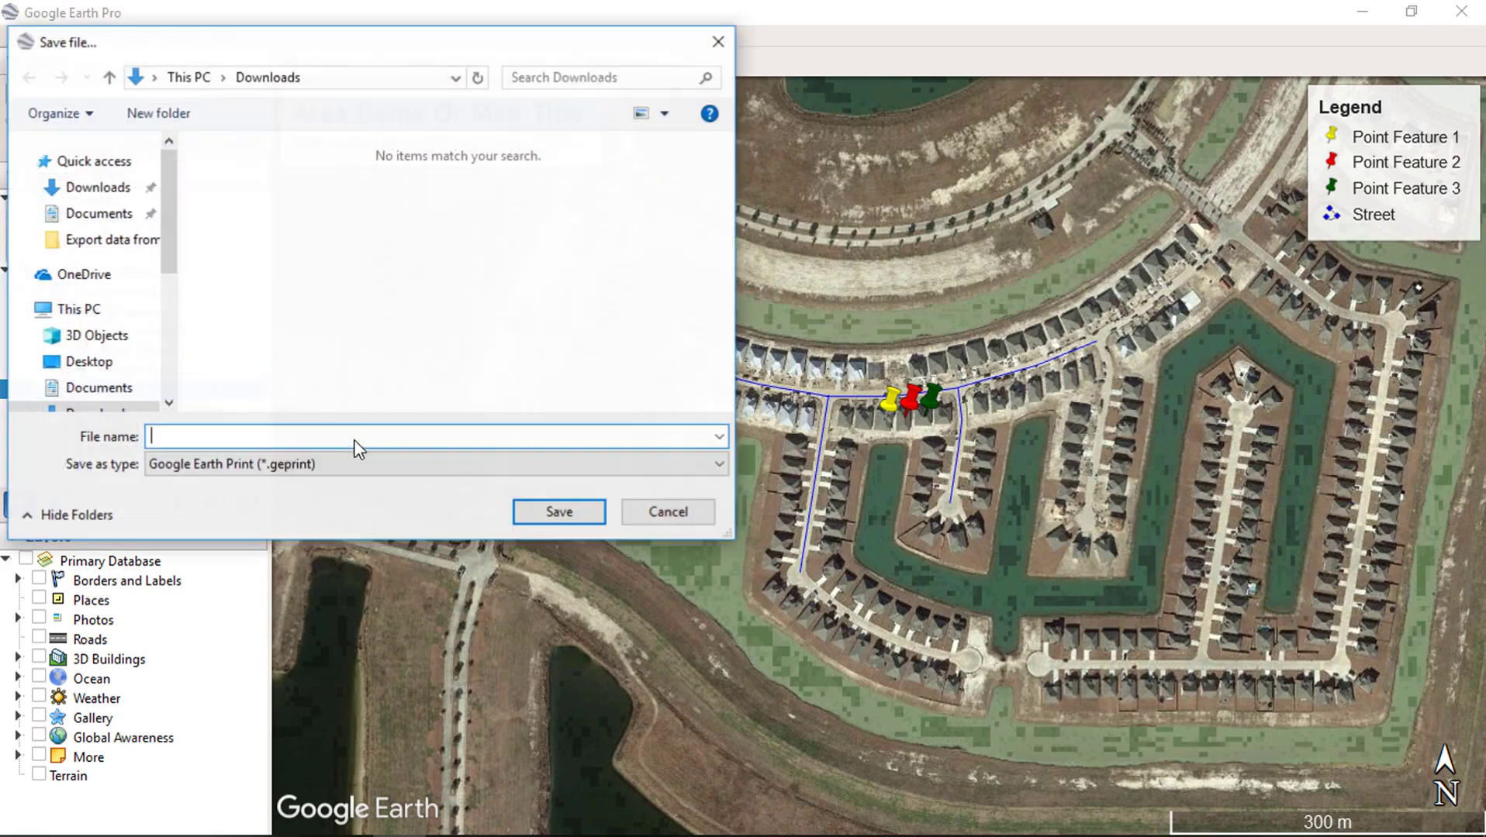
click(654, 514)
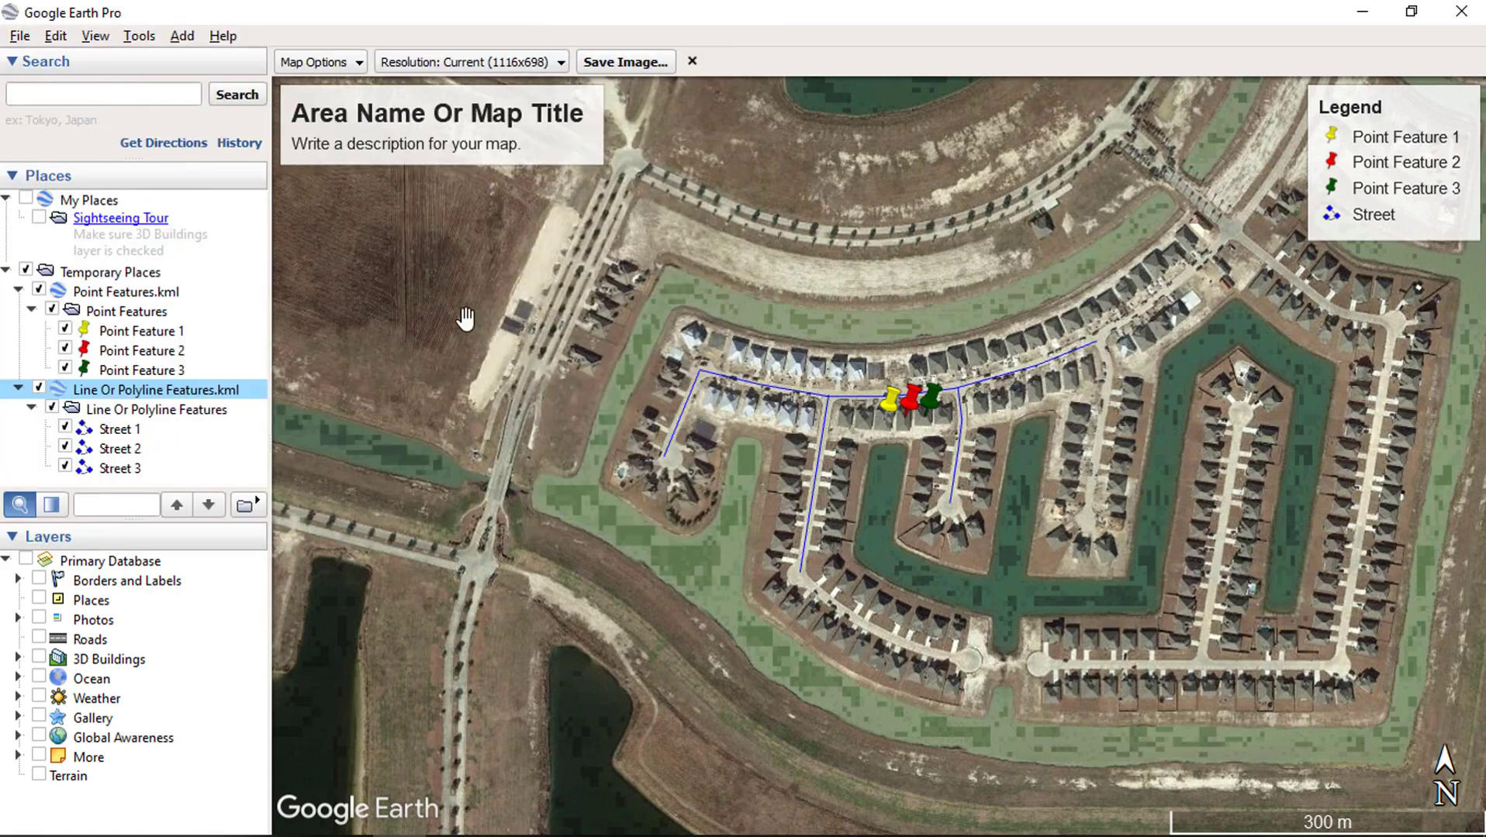
Close the Map Options panel and bring up the output resolution choices.
click(348, 62)
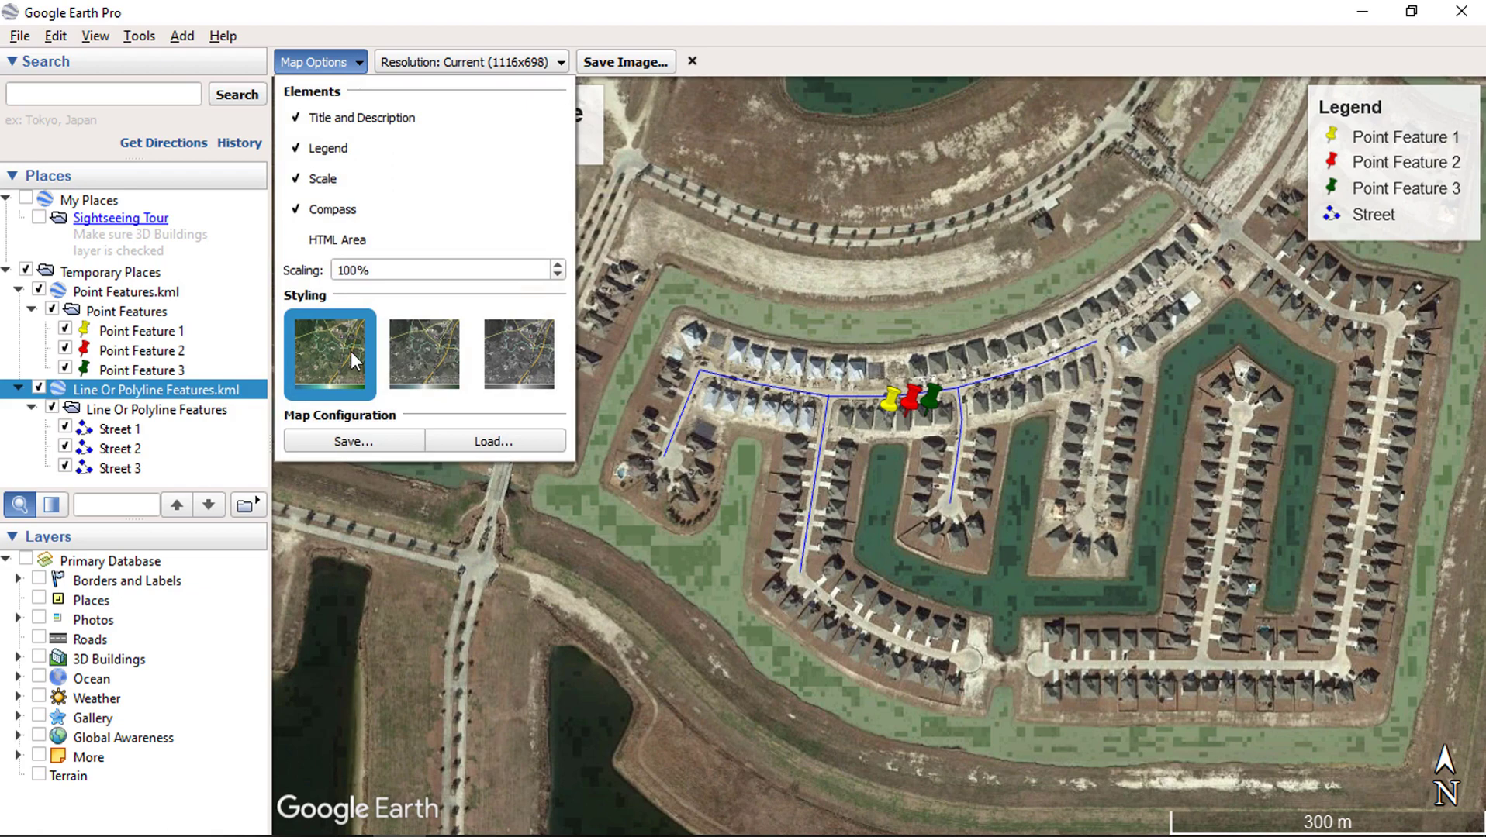
click(639, 384)
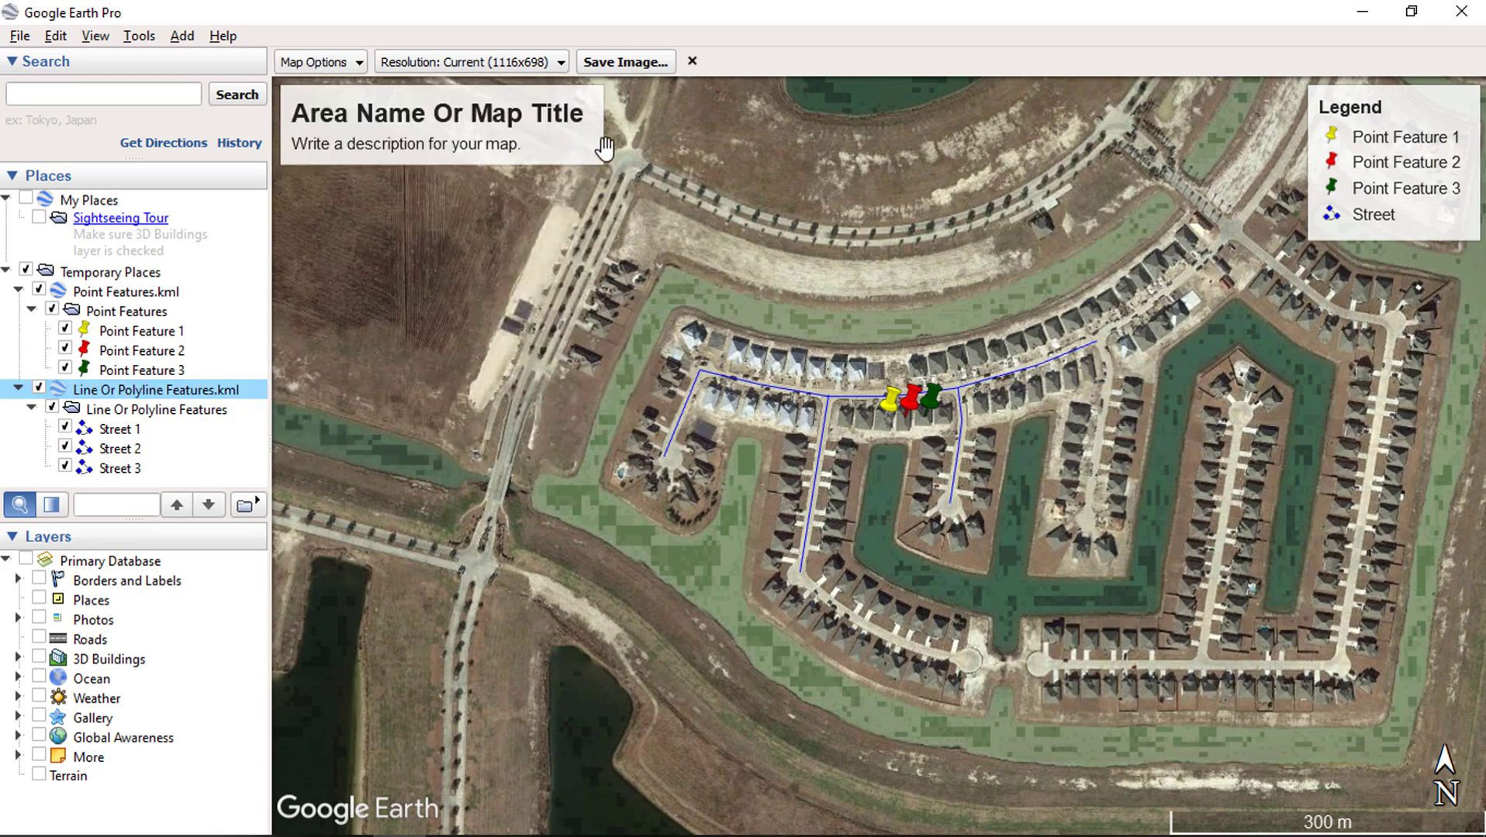
click(560, 65)
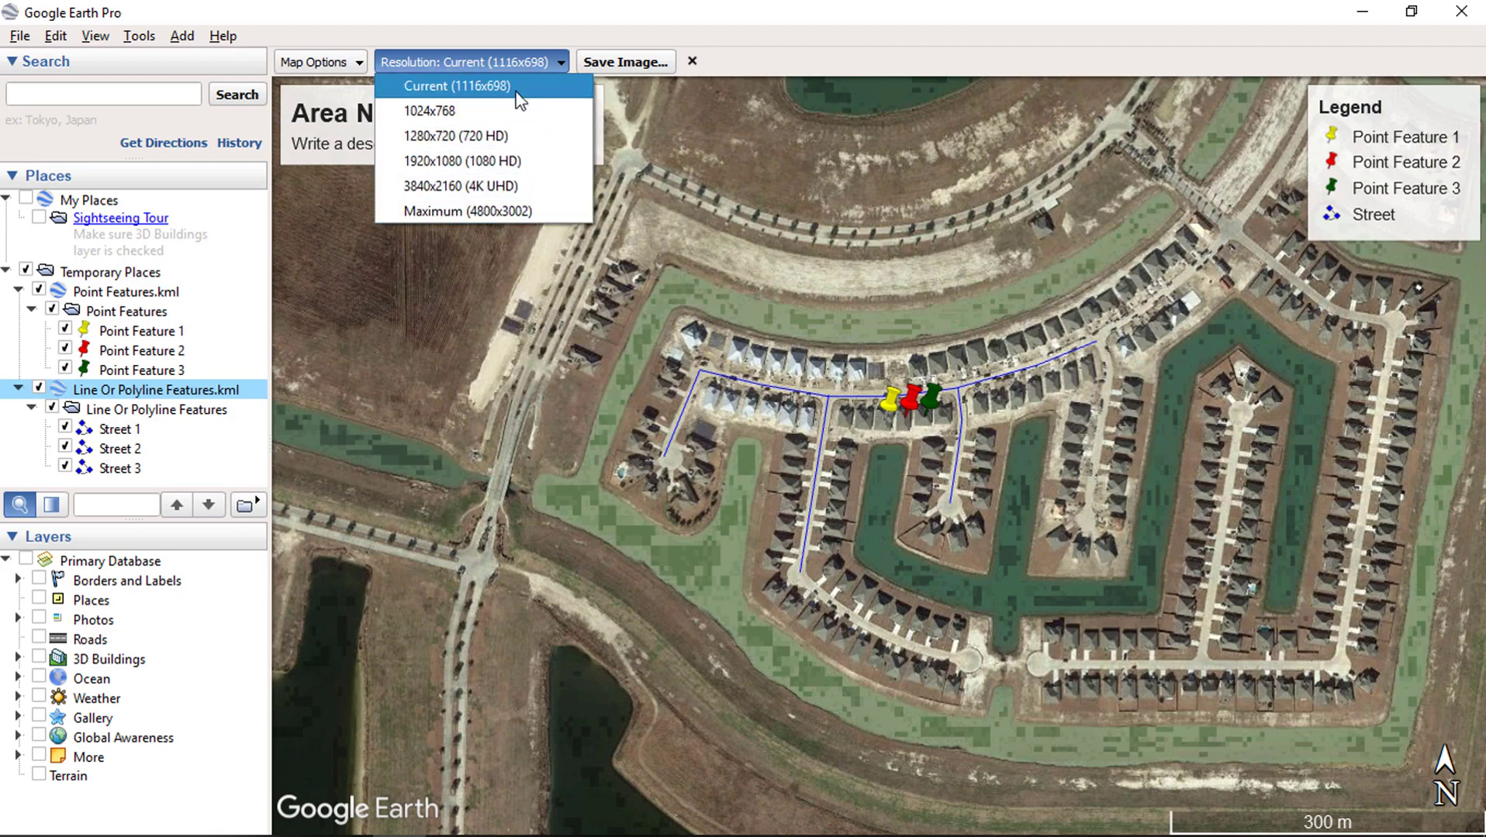
Preview 720 HD, 1080 HD, 4K UHD and Maximum resolutions, then settle on Current (1116x698).
click(510, 137)
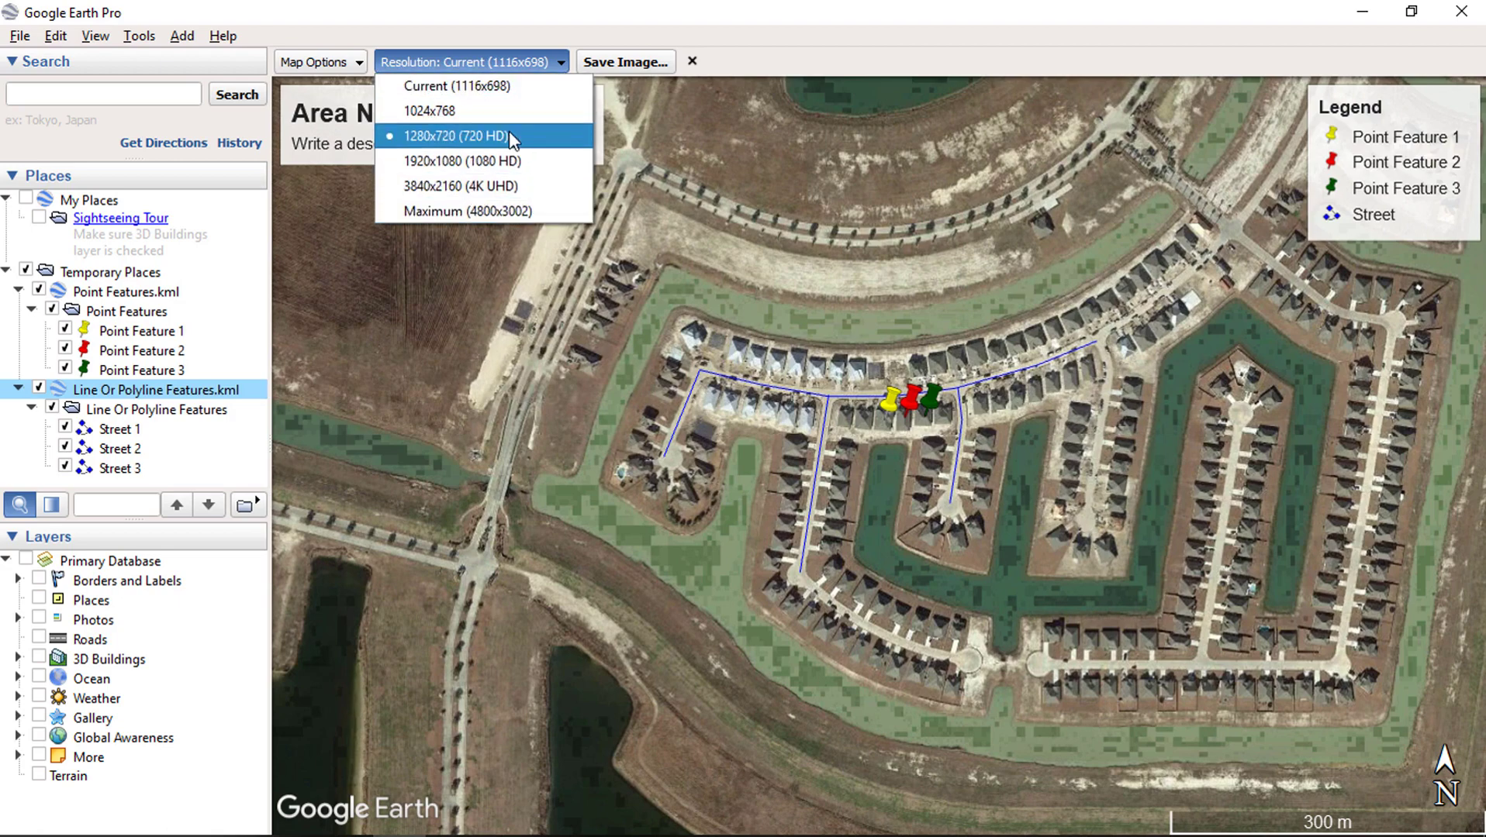
click(508, 64)
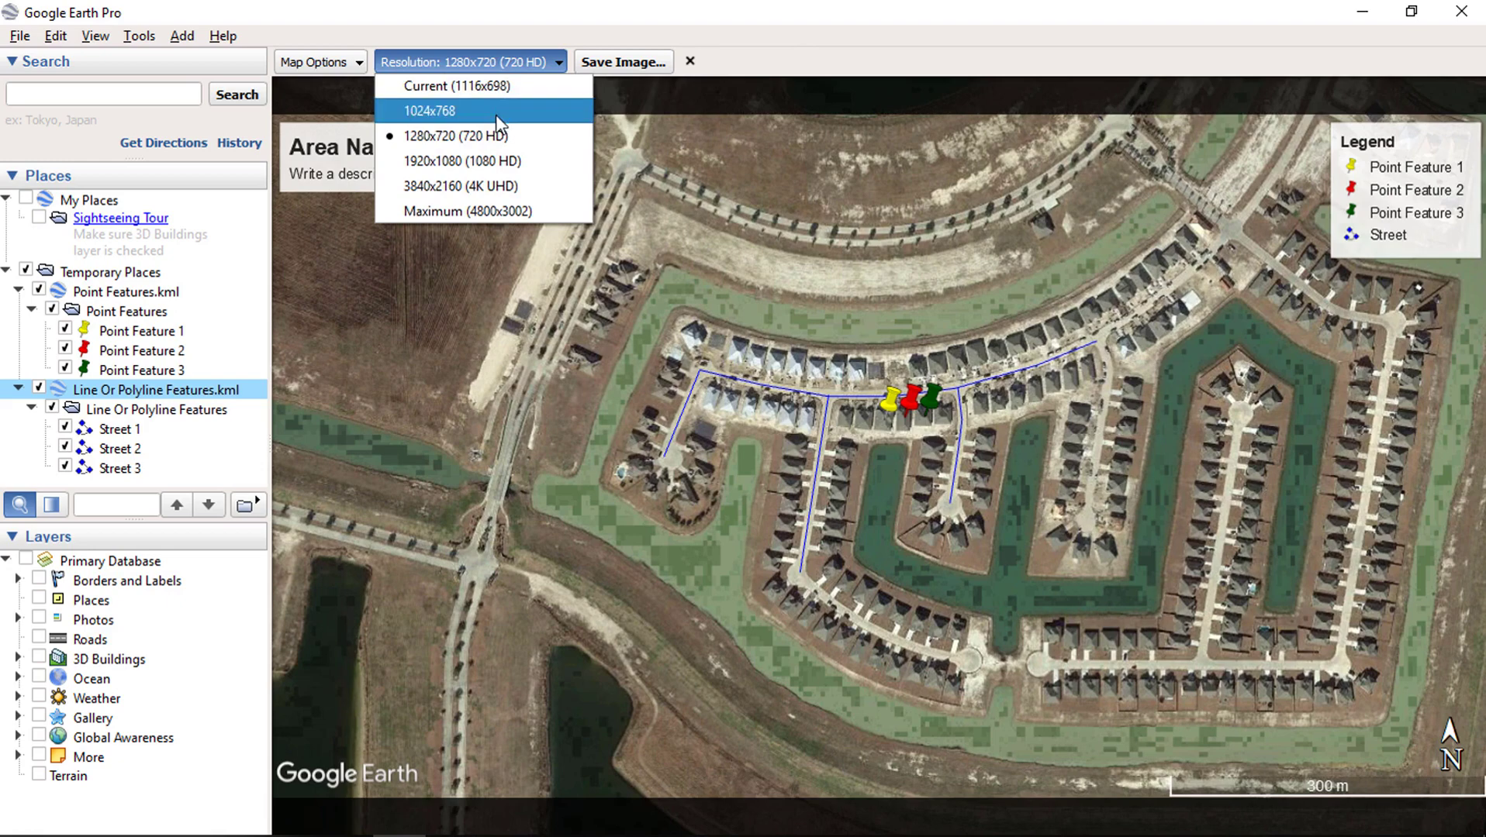
click(491, 165)
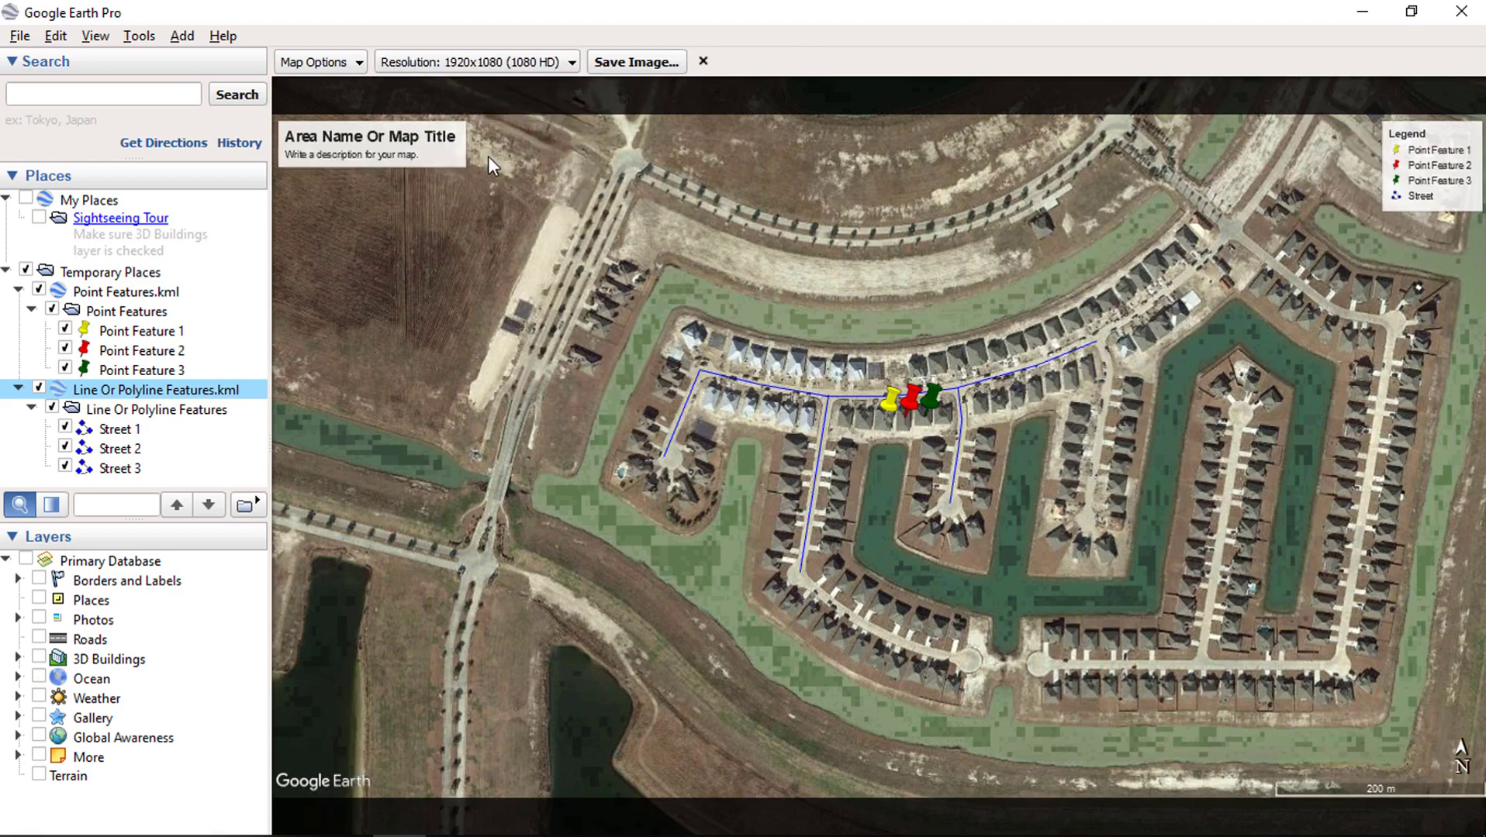
click(480, 64)
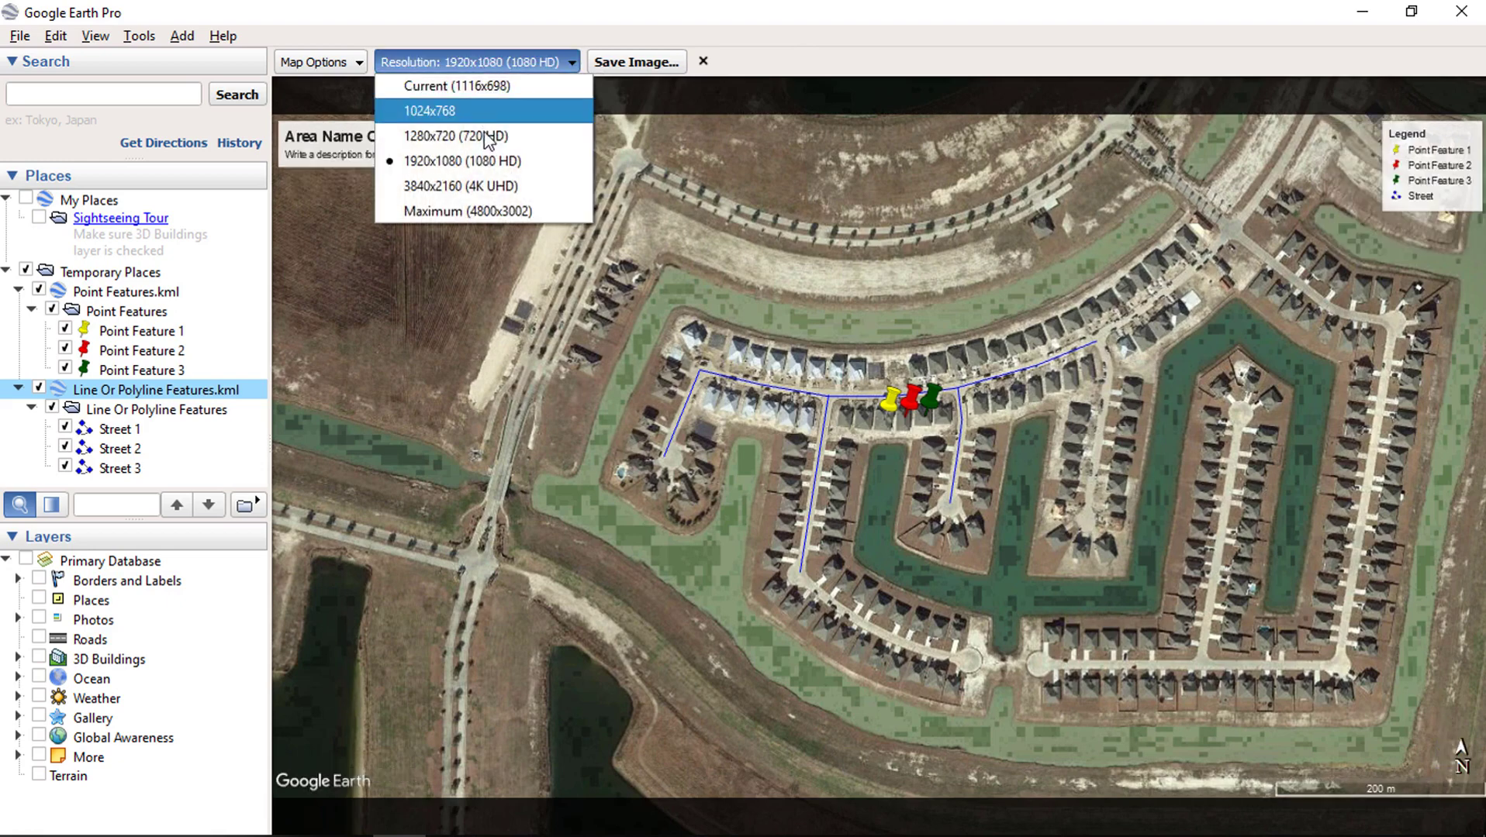
click(496, 68)
click(479, 210)
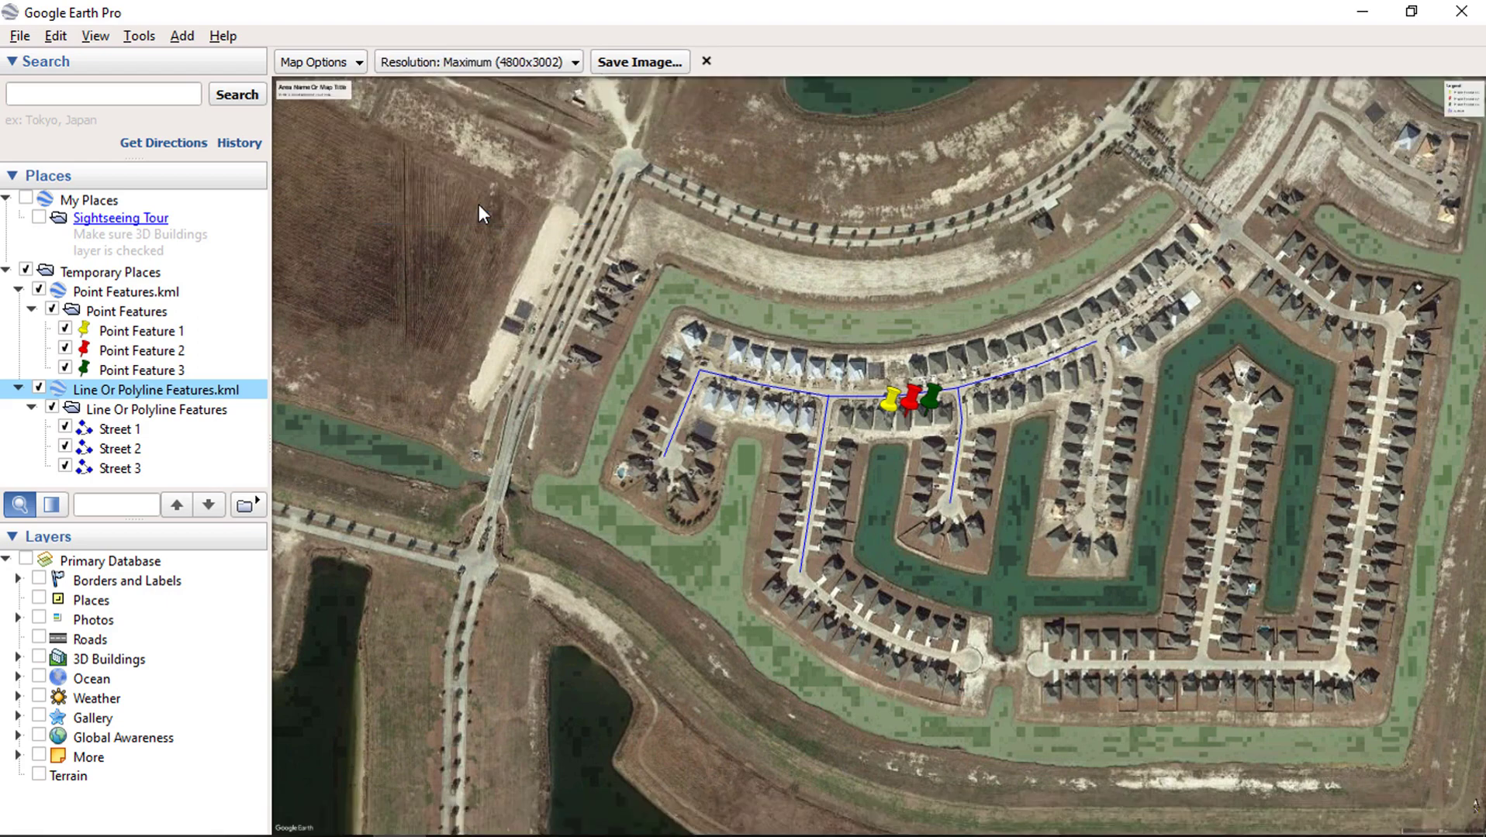
click(486, 64)
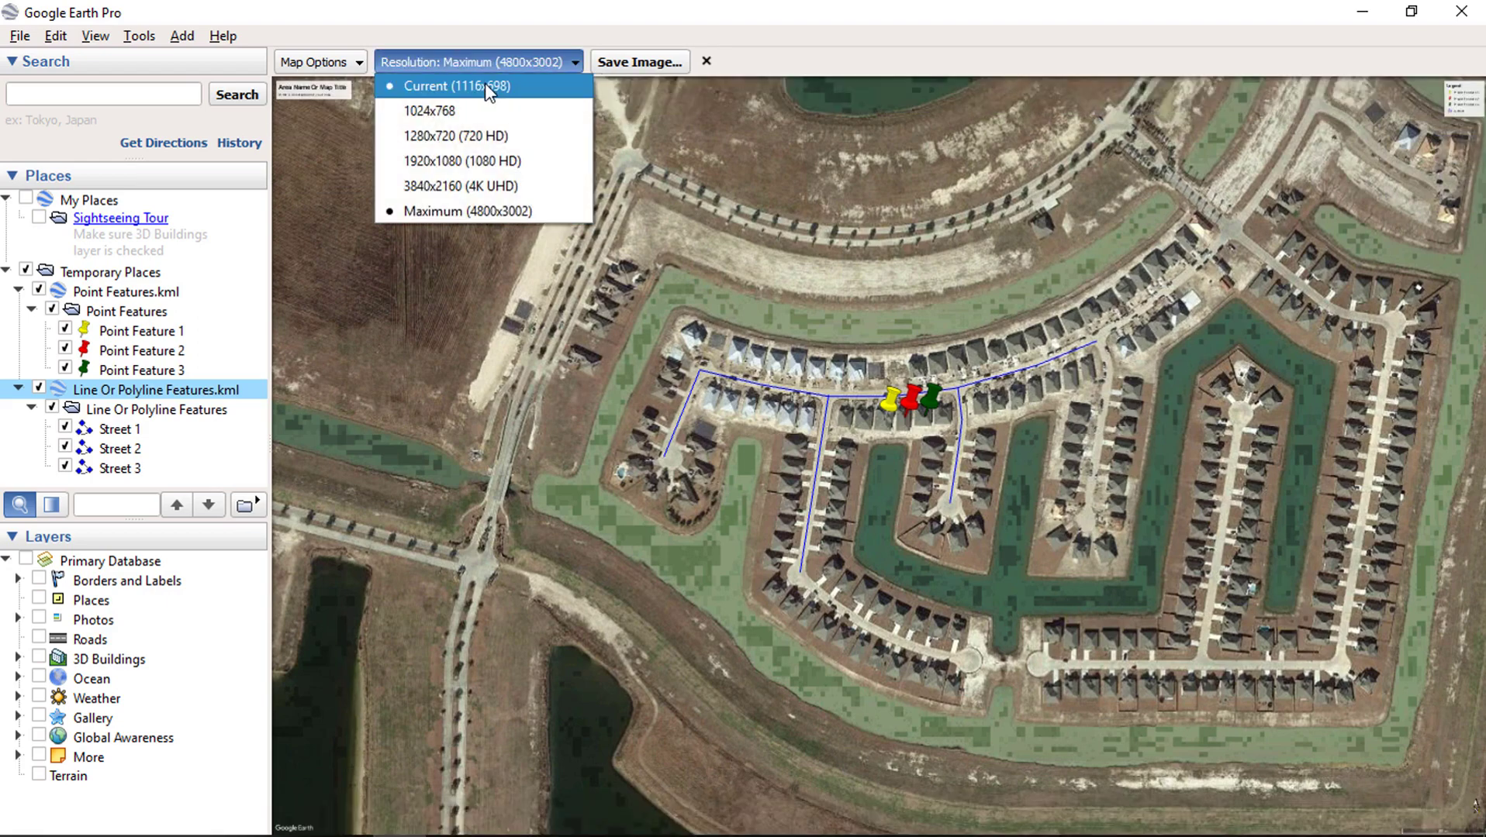
click(486, 83)
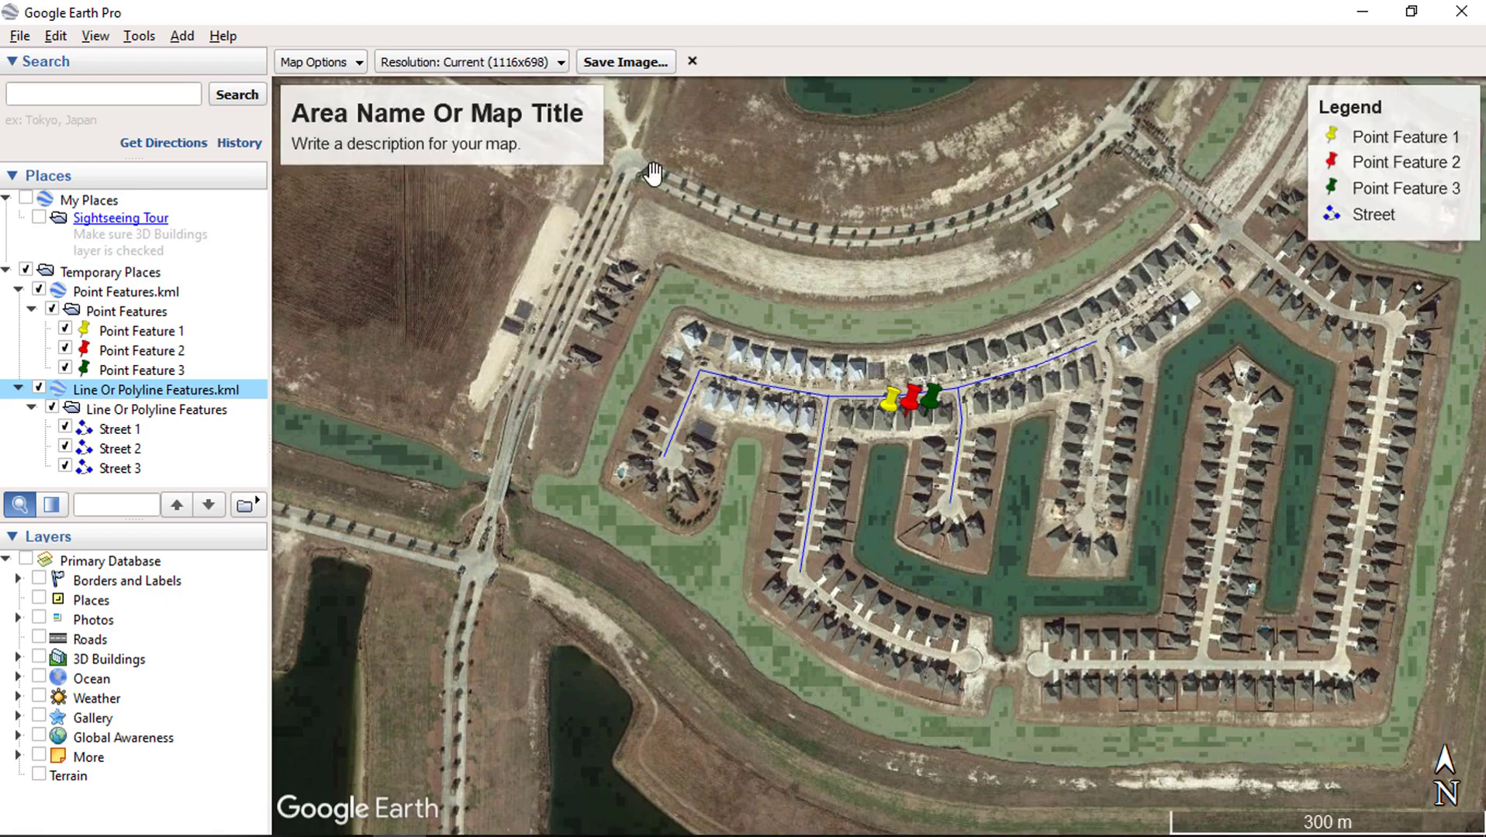
Save the layout as JPEG 'Map Layout Using Google Earth Image' in Downloads and view it in File Explorer.
click(626, 65)
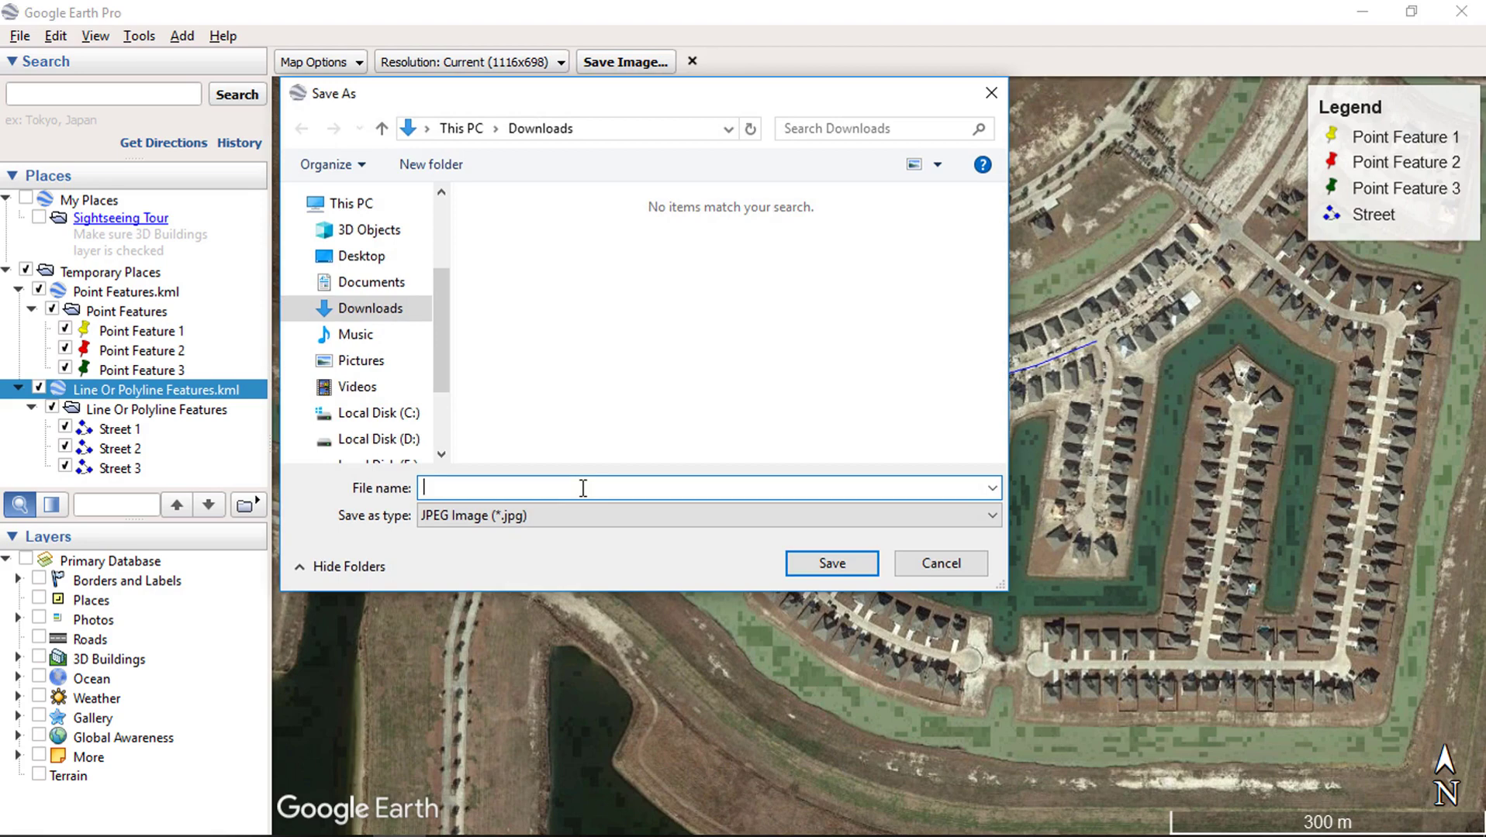
text(Map Layout Using Goo)
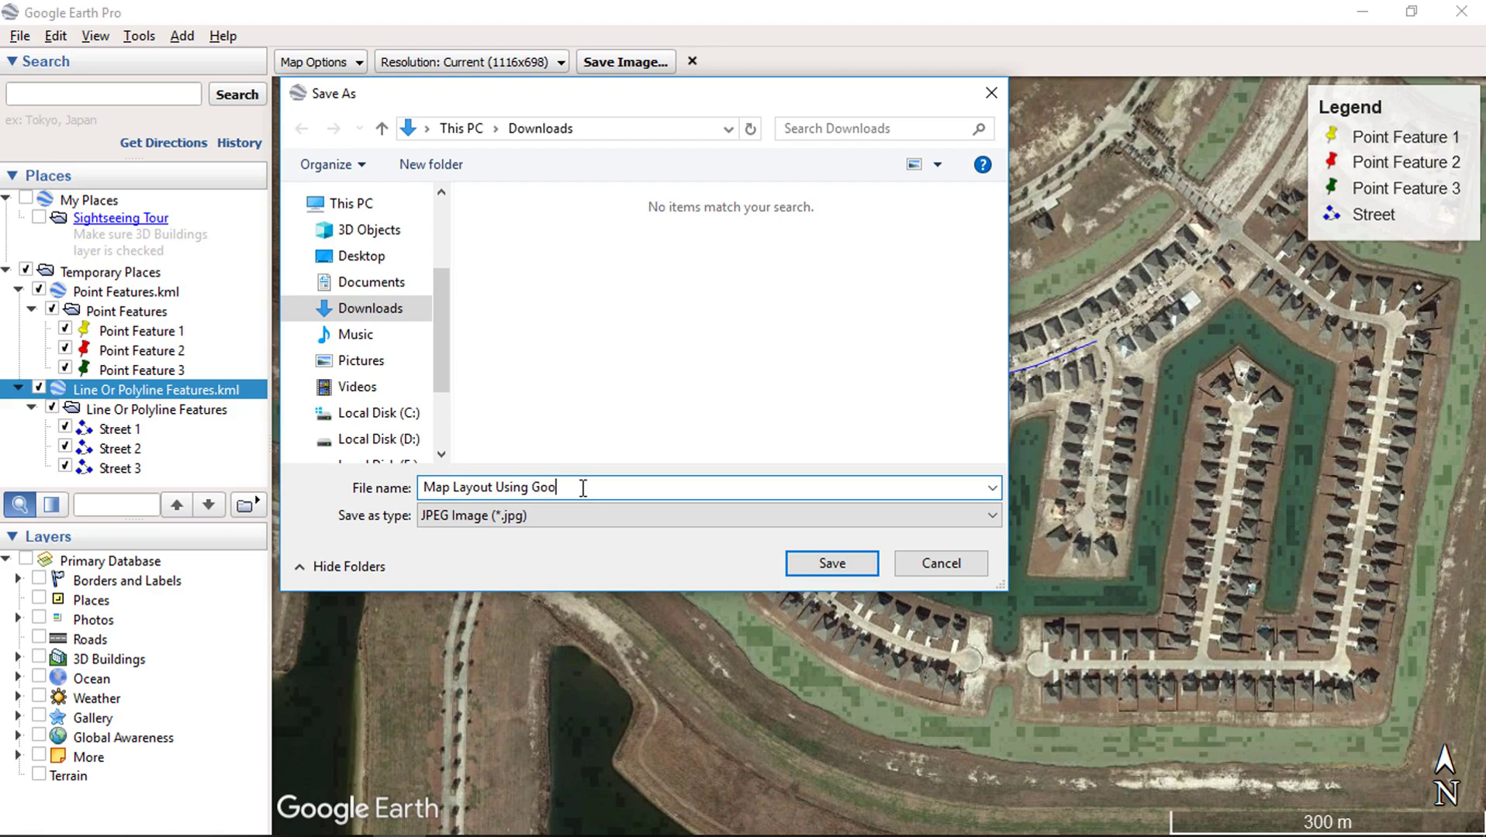
text(gele Earth Image)
click(850, 516)
click(829, 564)
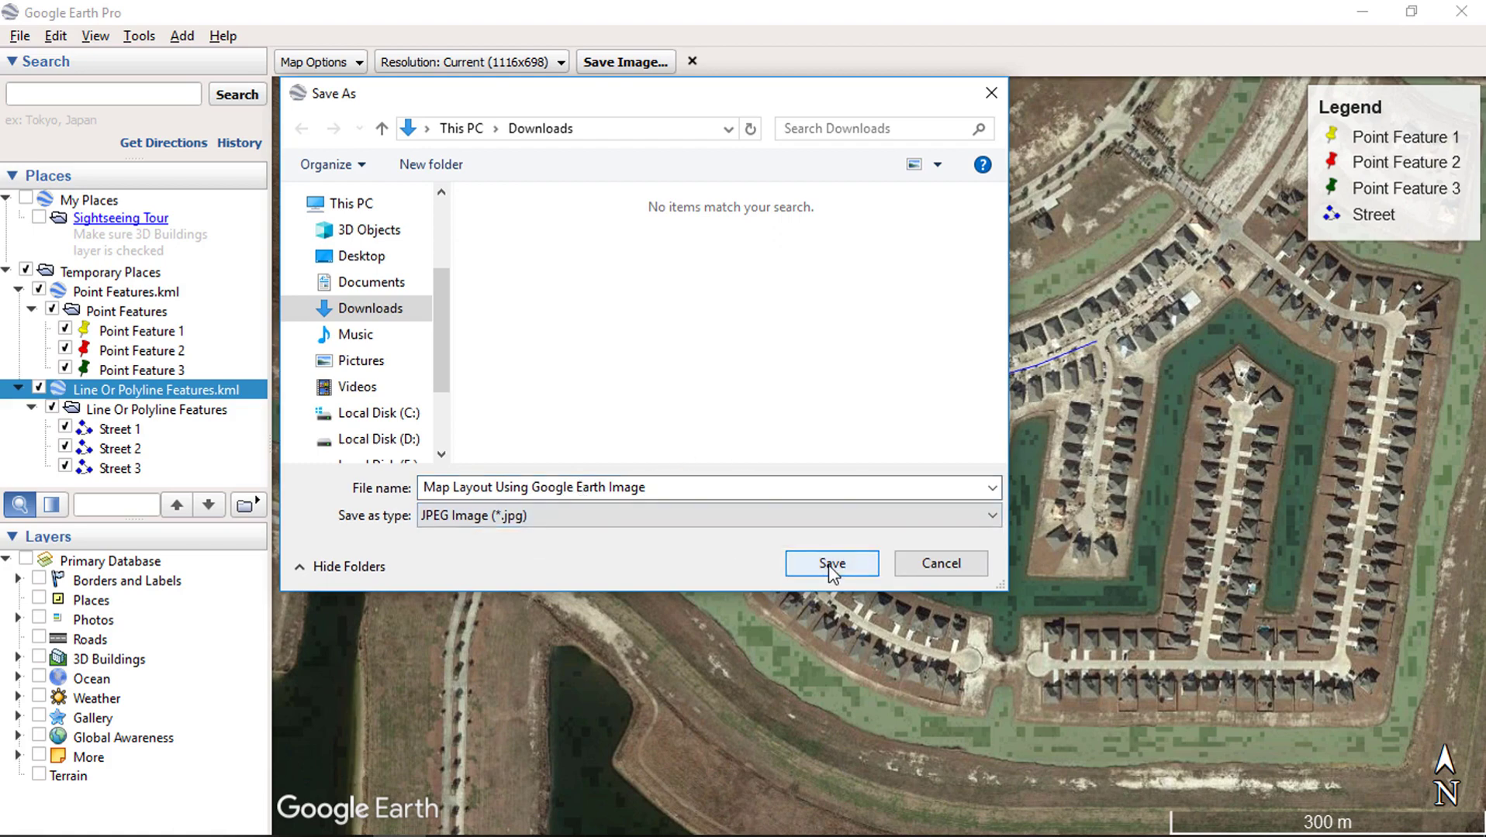
click(830, 564)
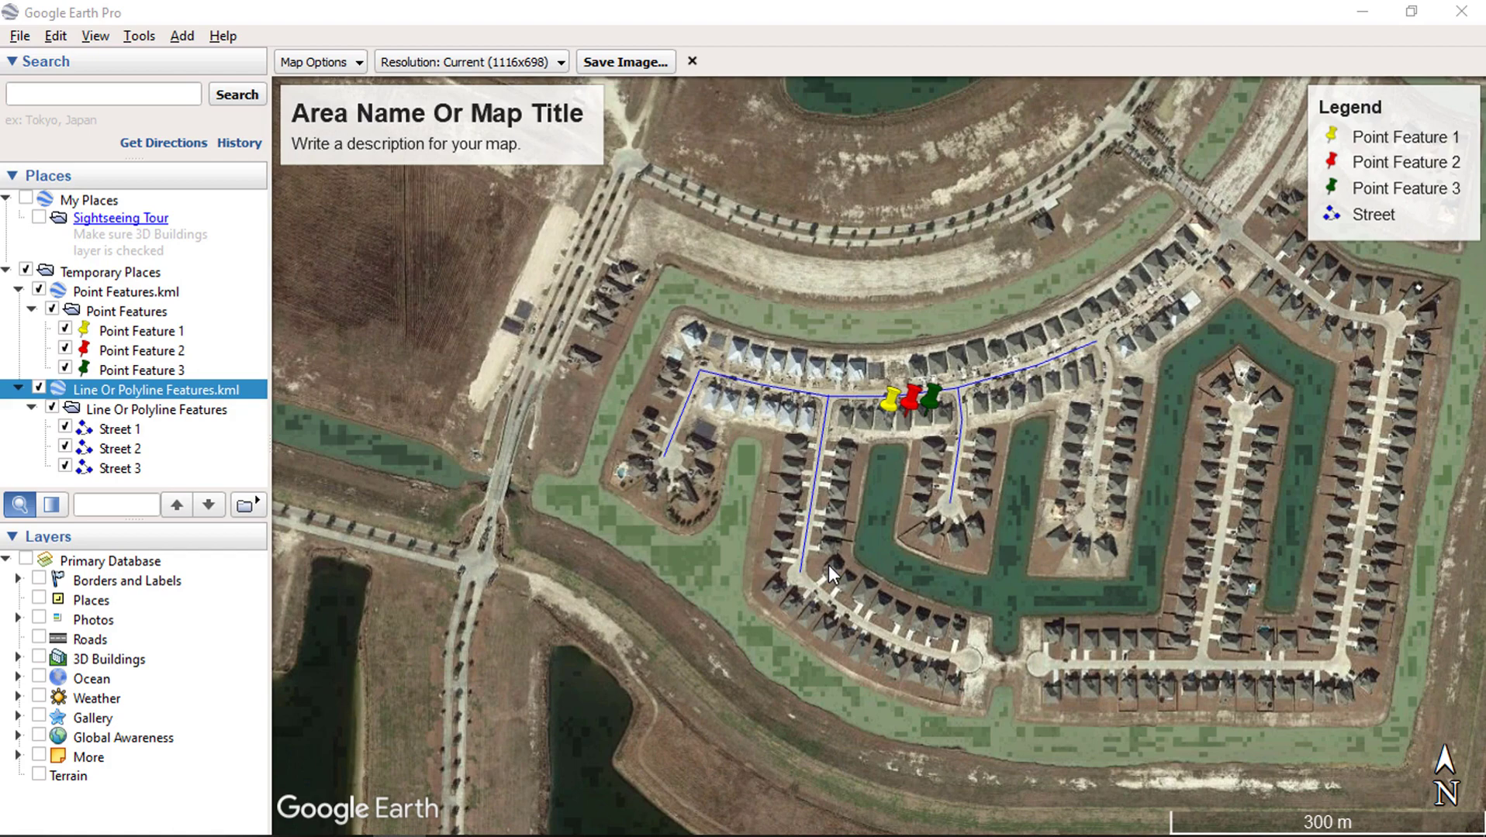
key(super+e)
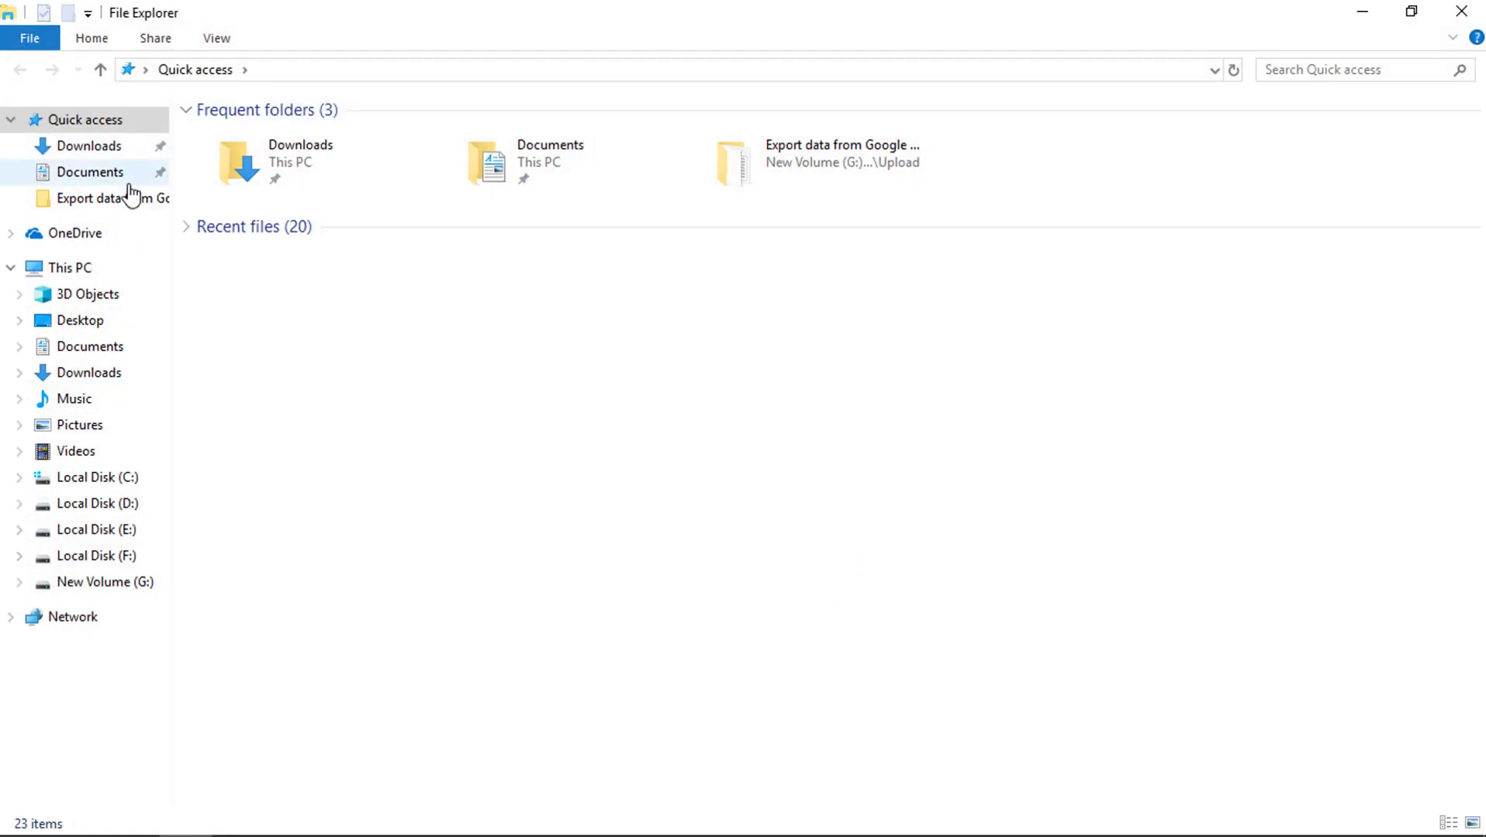
click(105, 149)
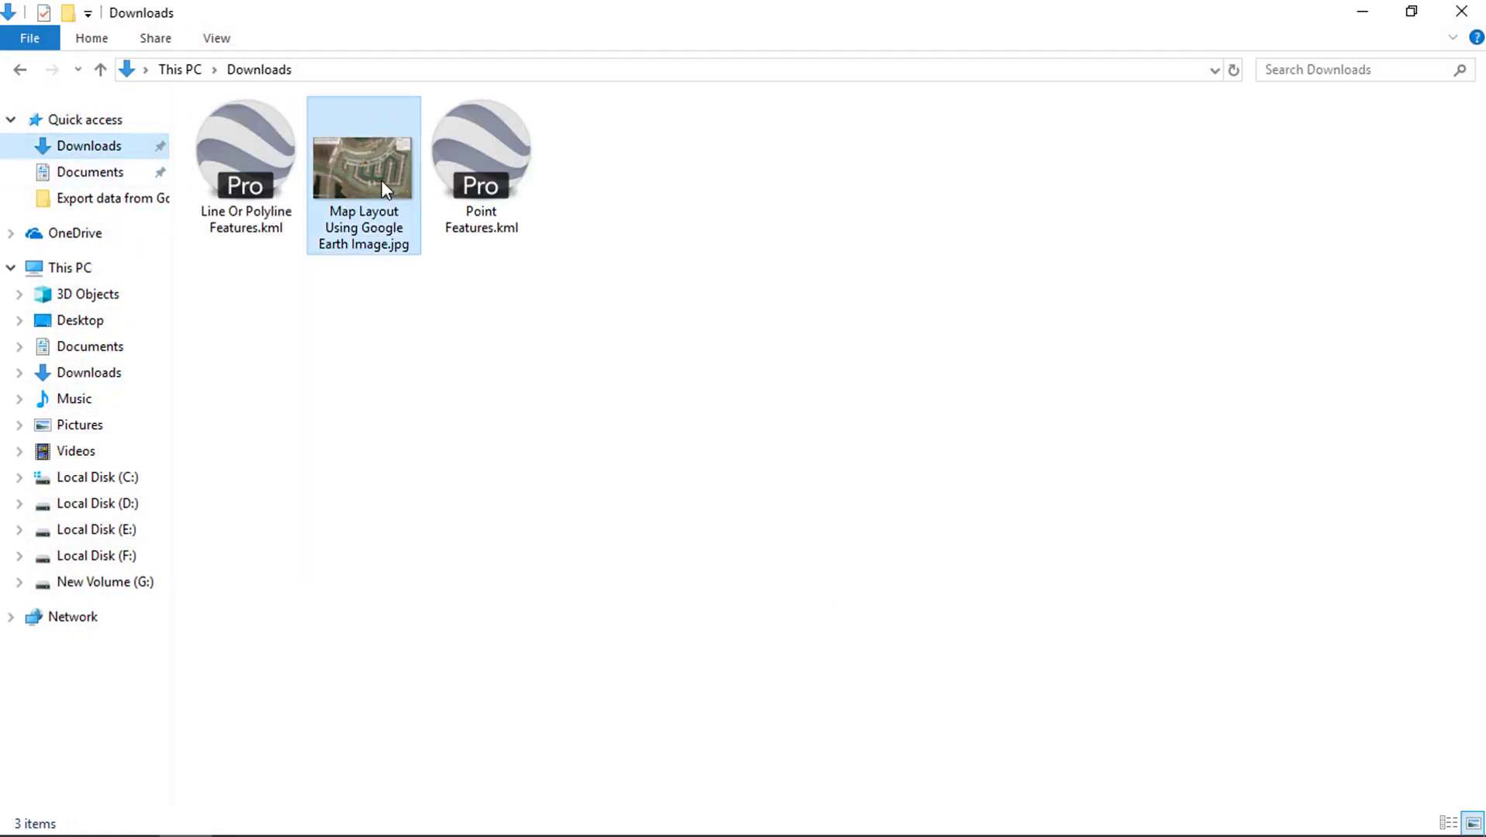